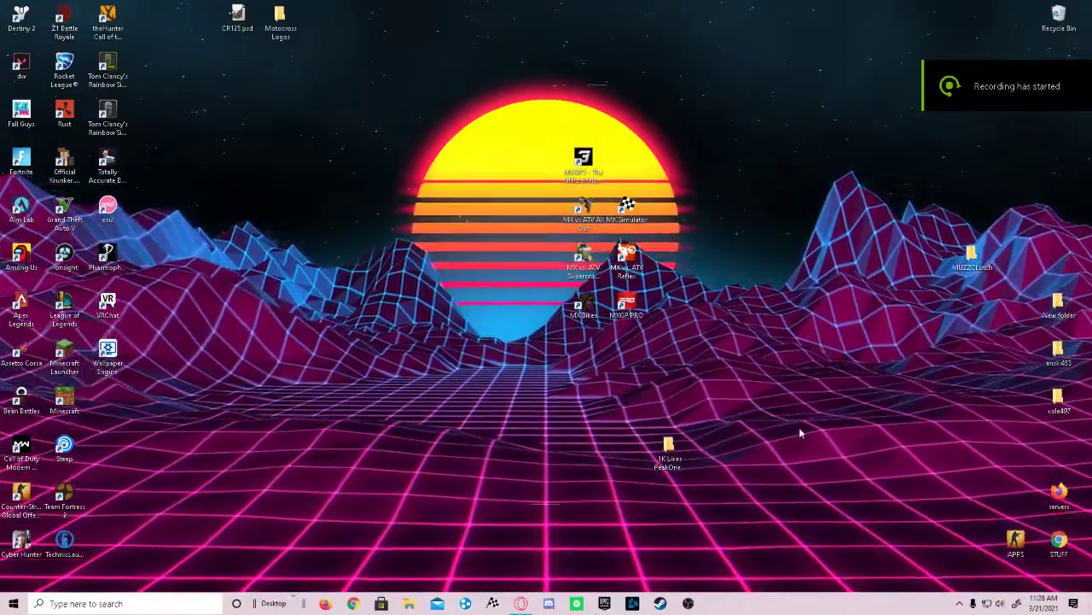
Delete cr125-Random125-MUZZ Clutch.png from the 1K Likes PeakOne Designs Release (1) folder.
{"action": "left_click_drag", "start_coordinate": [238, 17], "coordinate": [367, 256]}
{"action": "double_click", "coordinate": [668, 445]}
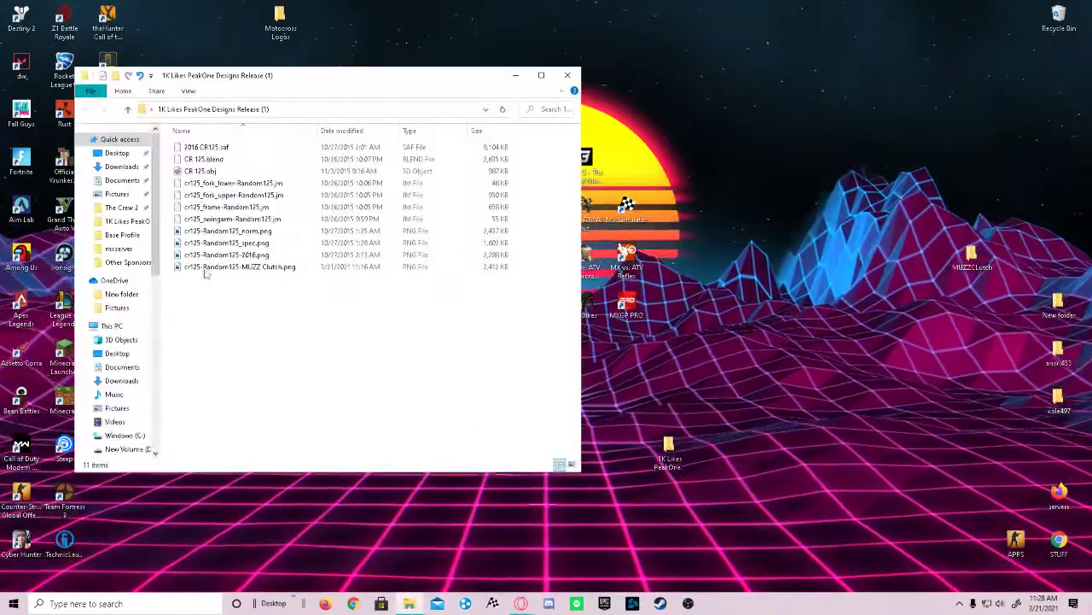
{"action": "left_click", "coordinate": [200, 268]}
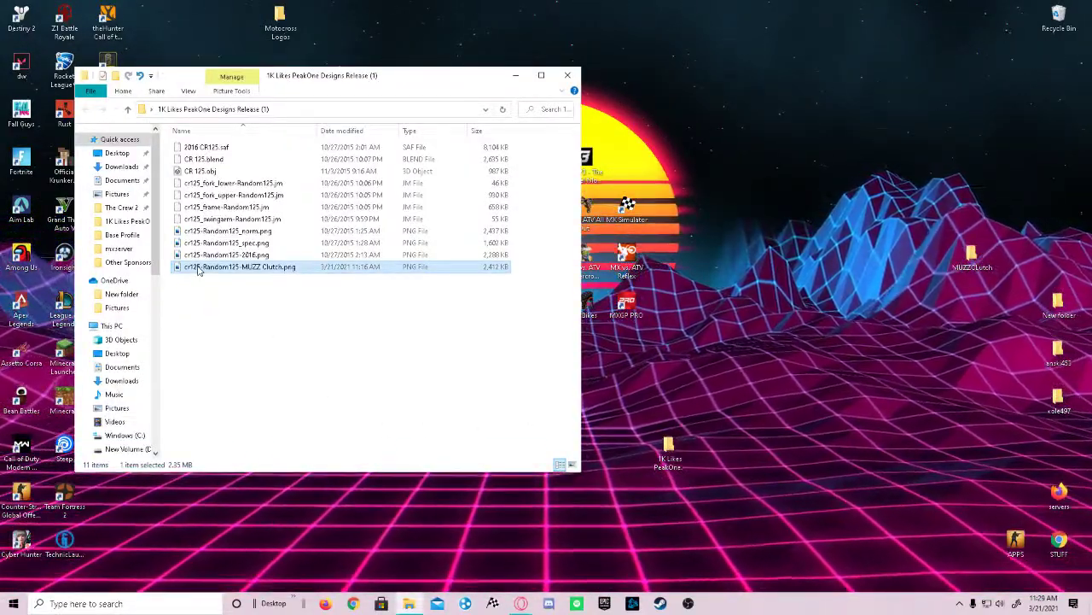
{"action": "right_click", "coordinate": [198, 270]}
{"action": "left_click", "coordinate": [220, 554]}
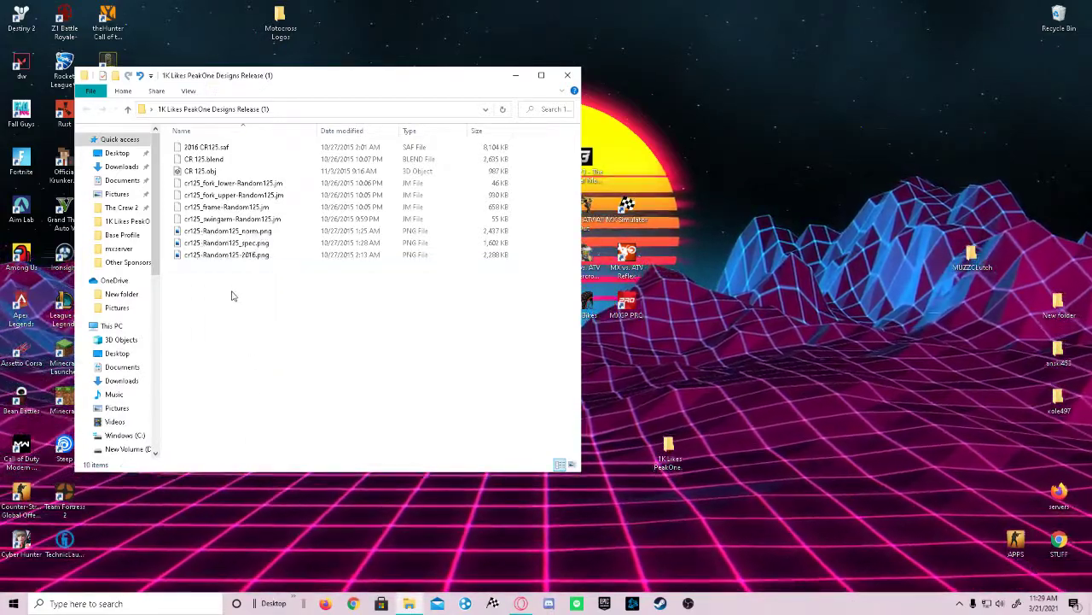
Look over the PNG texture files and JM model files in the release folder.
{"action": "left_click", "coordinate": [236, 244]}
{"action": "left_click", "coordinate": [235, 255]}
{"action": "left_click", "coordinate": [224, 230]}
{"action": "left_click", "coordinate": [219, 185]}
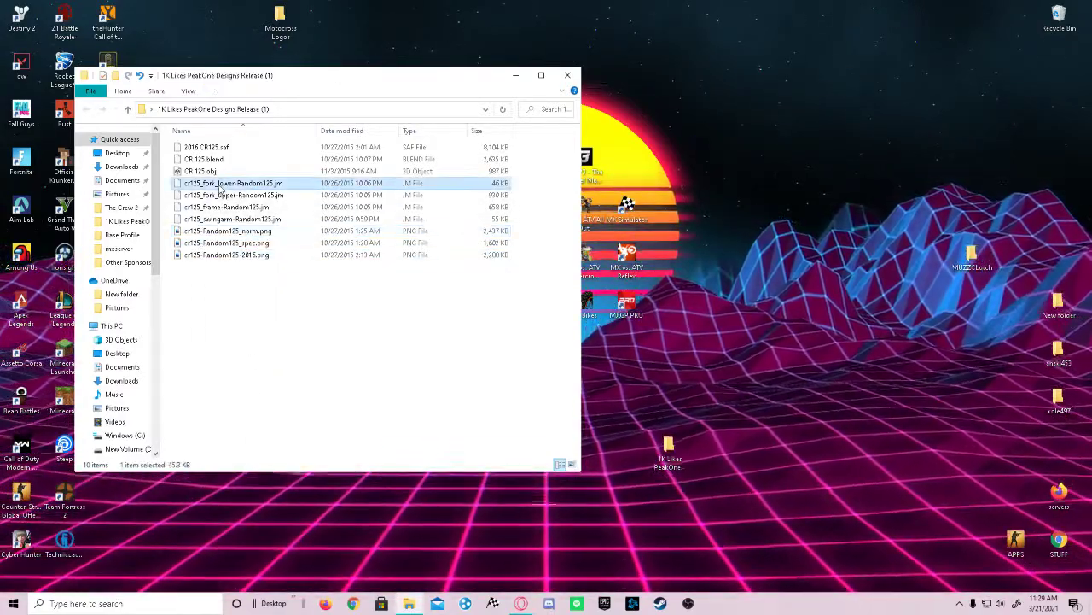
{"action": "left_click", "coordinate": [226, 218]}
{"action": "left_click", "coordinate": [224, 183]}
{"action": "left_click", "coordinate": [228, 207]}
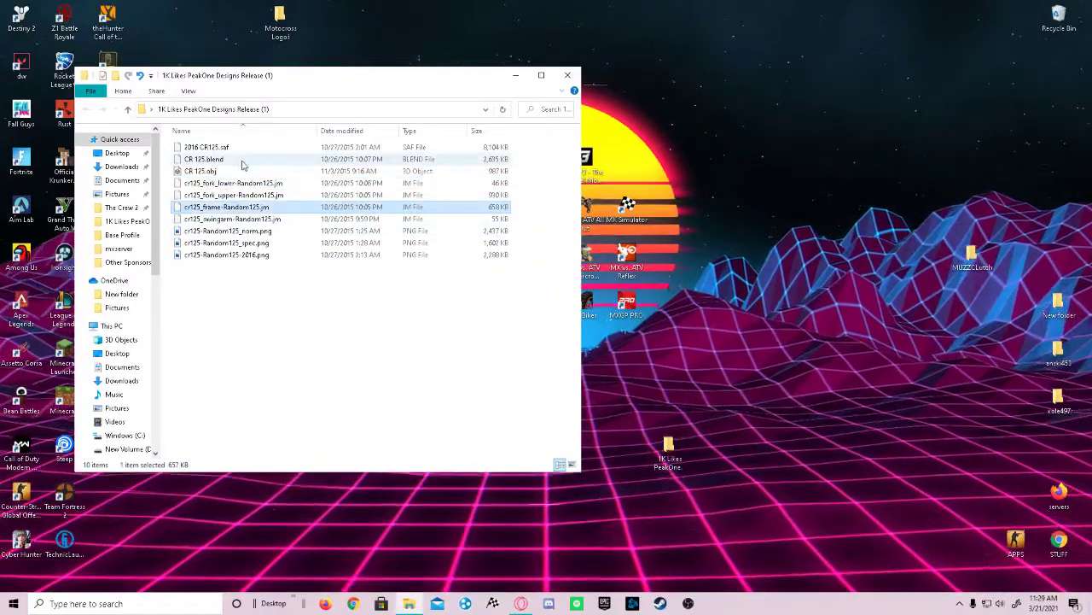
Move CR125.psd from the desktop into the 1K Likes PeakOne Designs Release (1) folder.
{"action": "left_click_drag", "start_coordinate": [398, 86], "coordinate": [713, 269]}
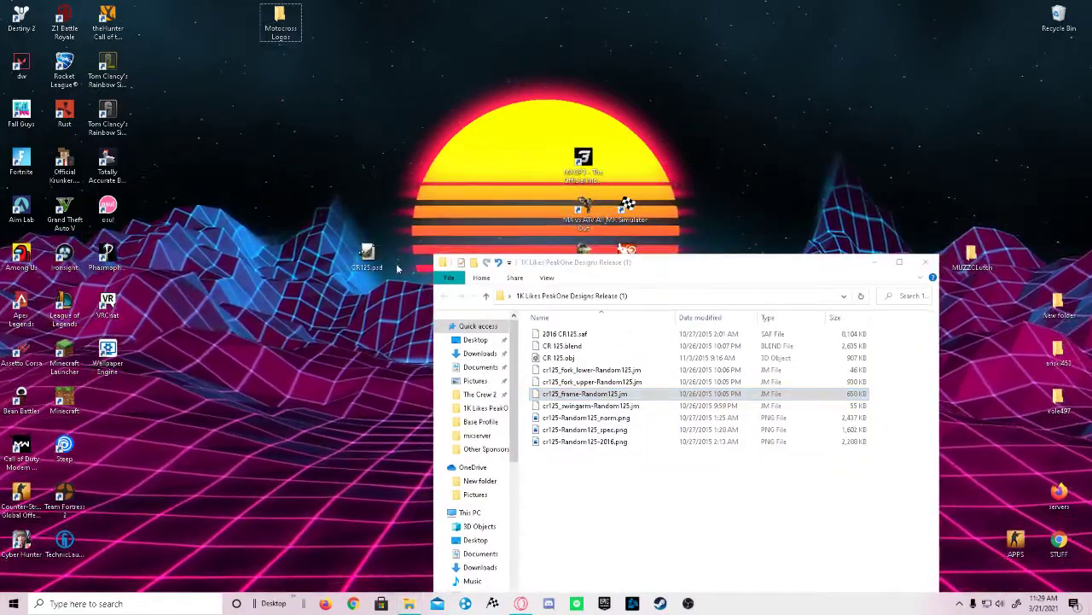
{"action": "left_click_drag", "start_coordinate": [367, 256], "coordinate": [597, 504]}
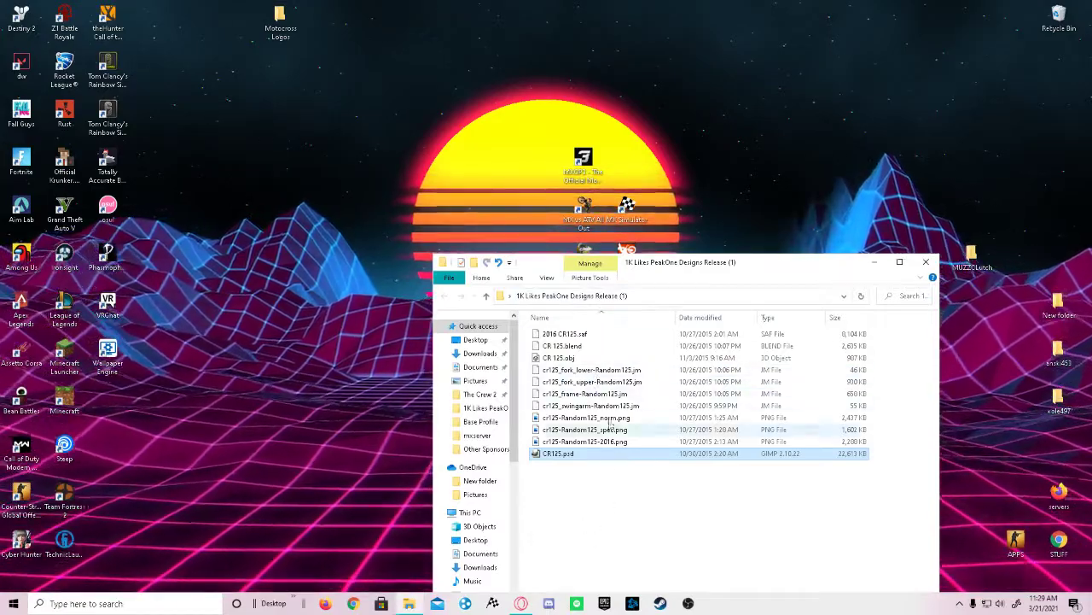
Switch to the browser, review the PeakOne Designs 1K Likes Release post's download link and pack contents, and close its page.
{"action": "left_click", "coordinate": [520, 604]}
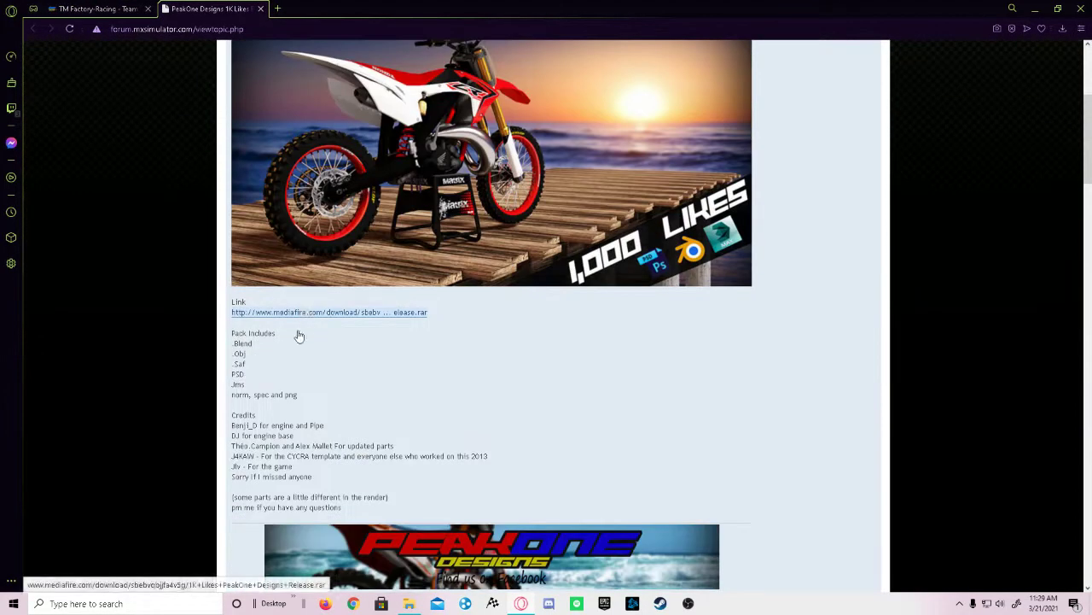
{"action": "left_click", "coordinate": [264, 7]}
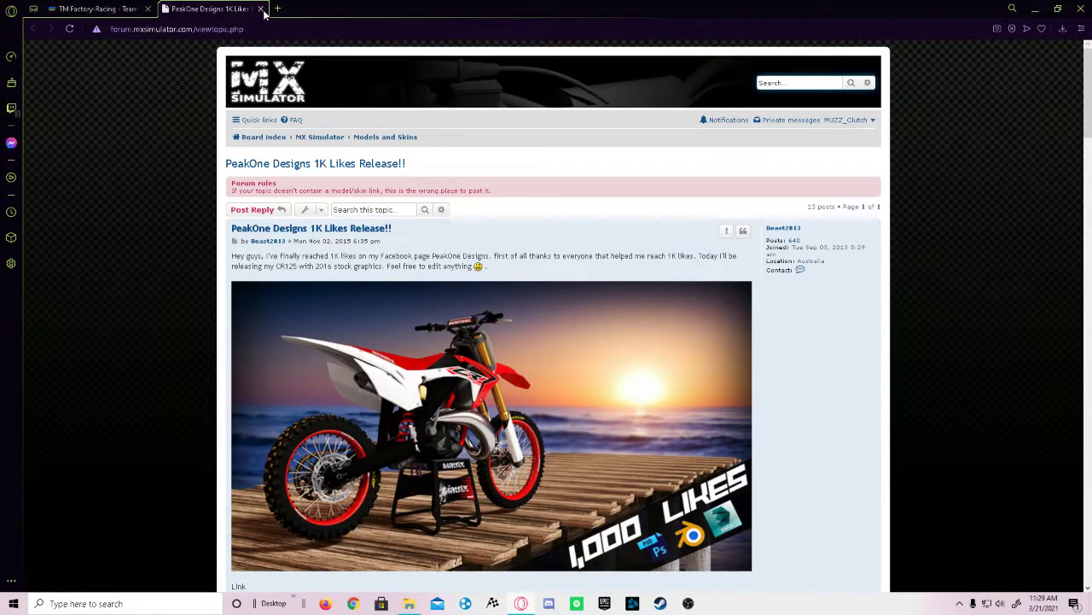
{"action": "left_click", "coordinate": [261, 9]}
{"action": "left_click", "coordinate": [1035, 8]}
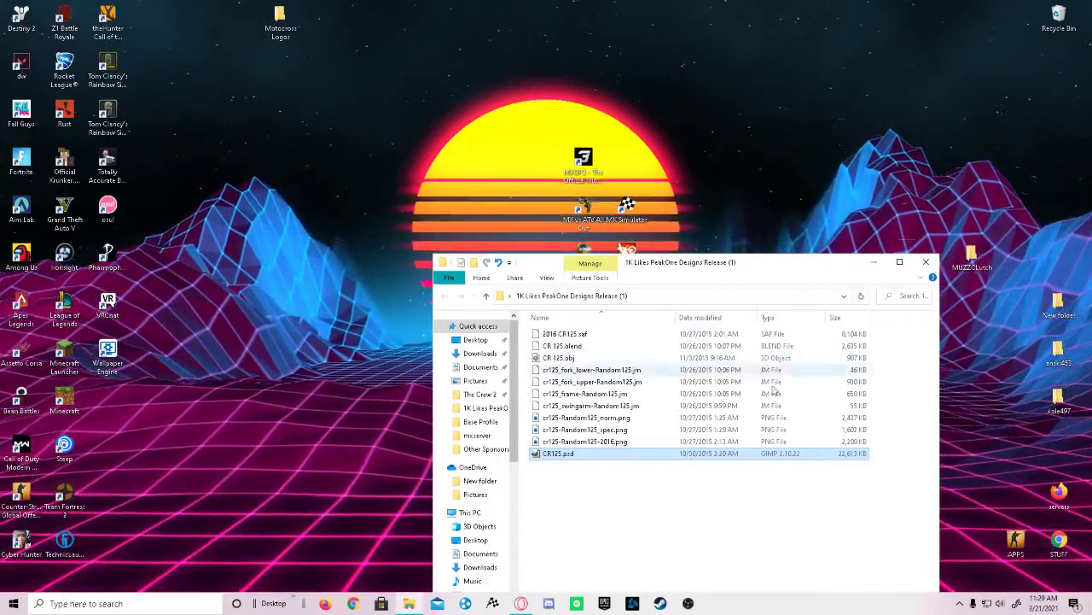
Sort the release folder by name in ascending order and open CR125.psd in GIMP.
{"action": "left_click", "coordinate": [551, 318]}
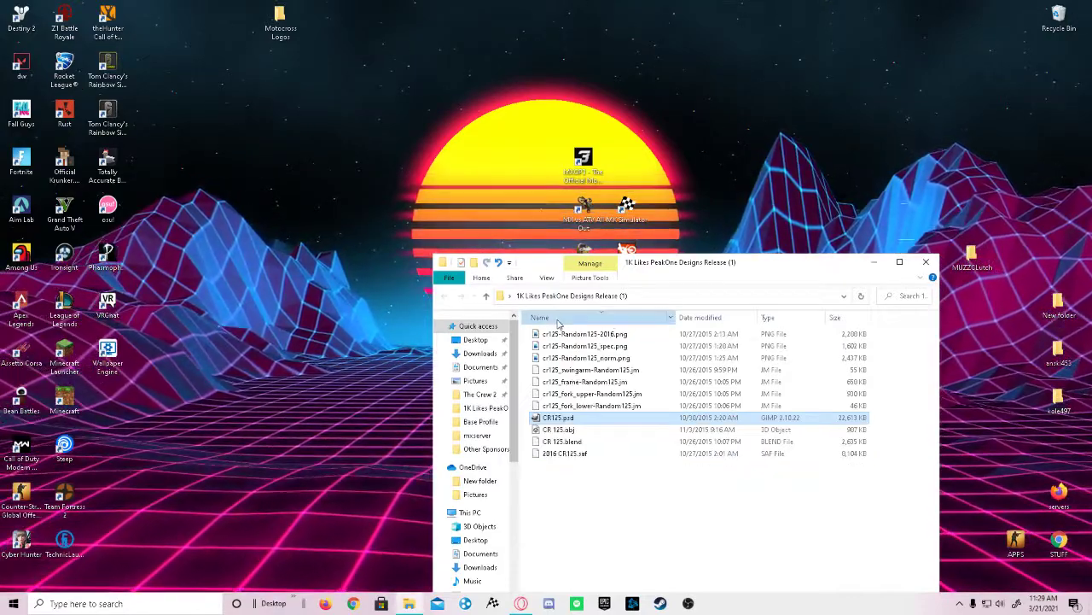
{"action": "left_click", "coordinate": [558, 319]}
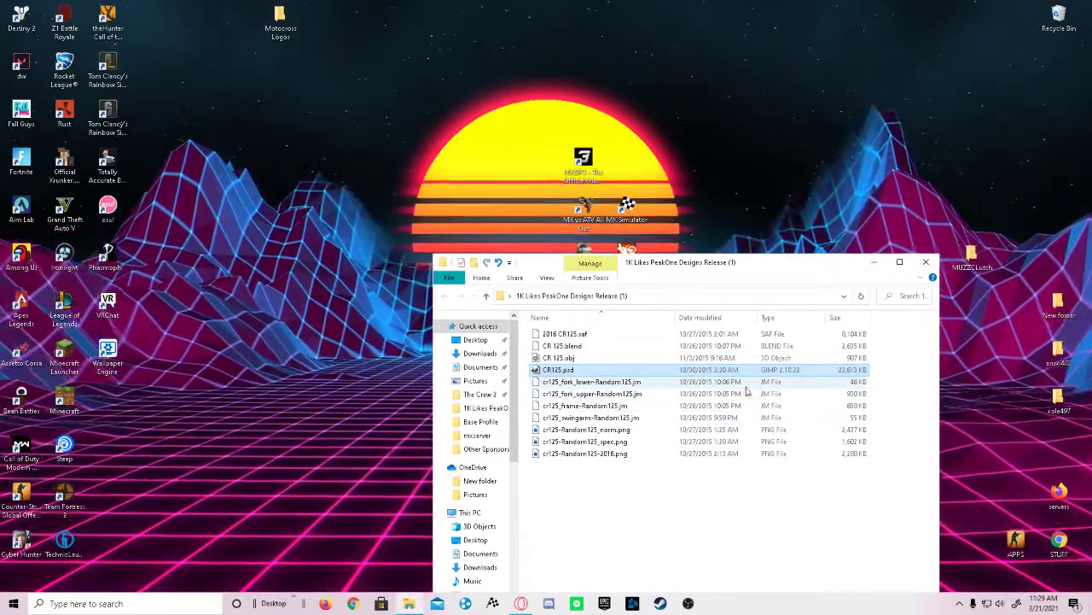
{"action": "double_click", "coordinate": [555, 371]}
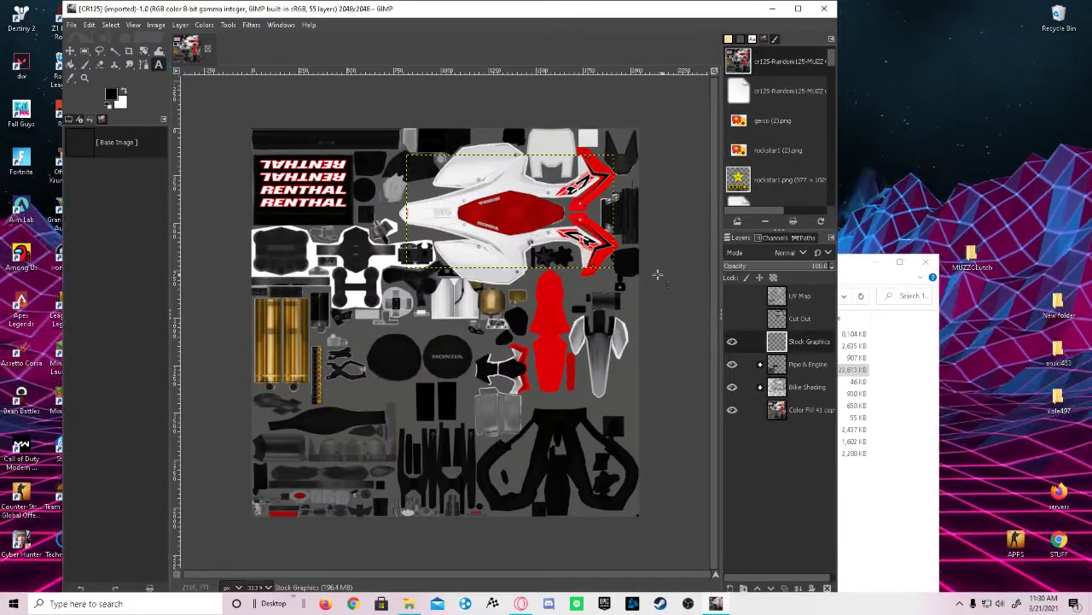
Add the number 497 in 140 px Impact Condensed on the lower white side panel of the bike template.
{"action": "left_click_drag", "start_coordinate": [448, 247], "coordinate": [513, 276]}
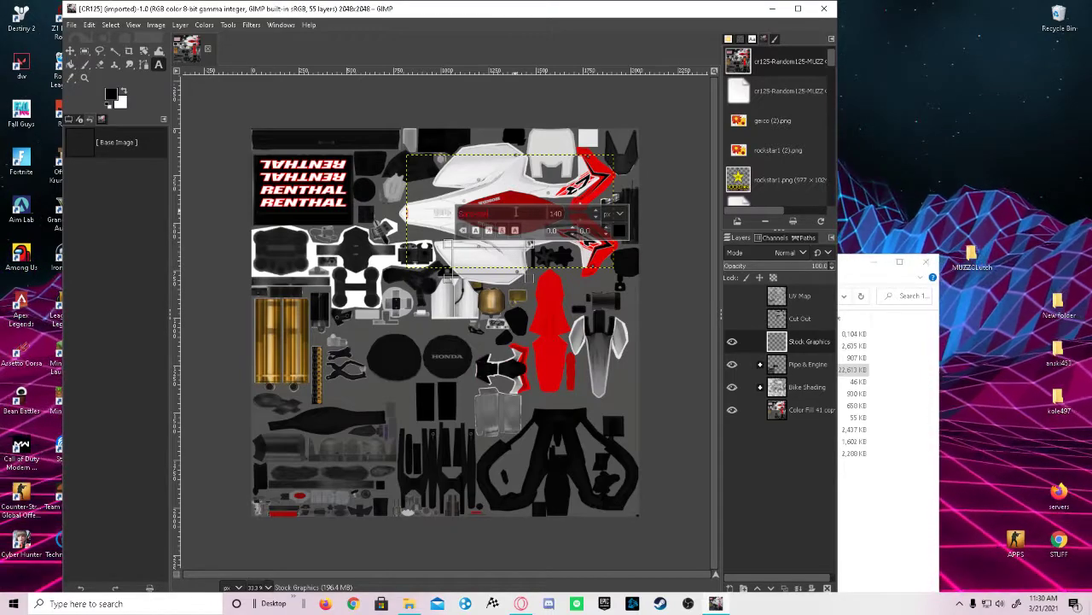
{"action": "type", "text": "i"}
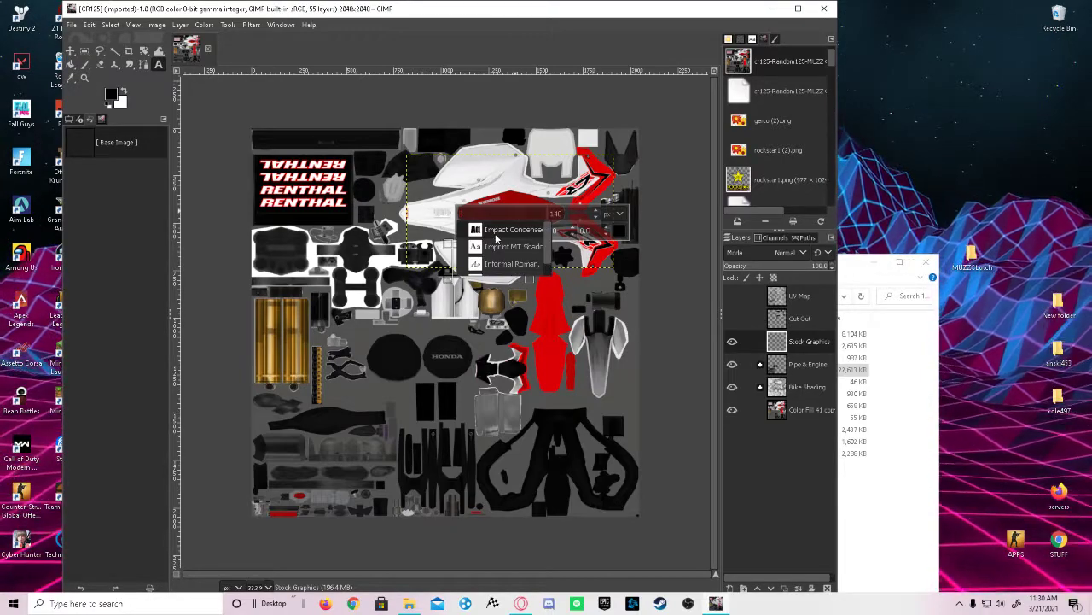
{"action": "left_click", "coordinate": [495, 231]}
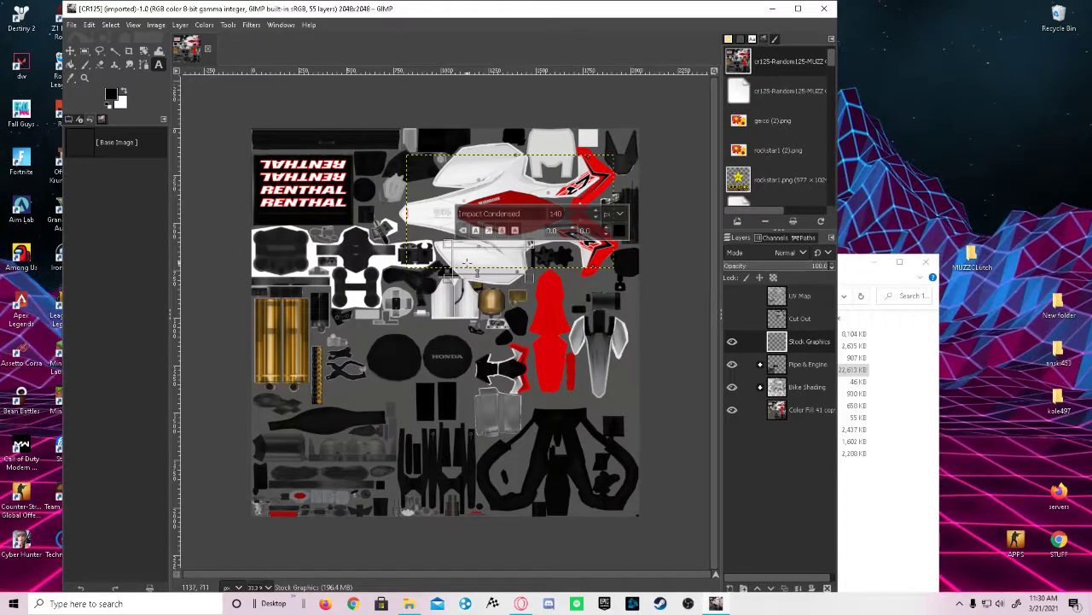
{"action": "type", "text": "4"}
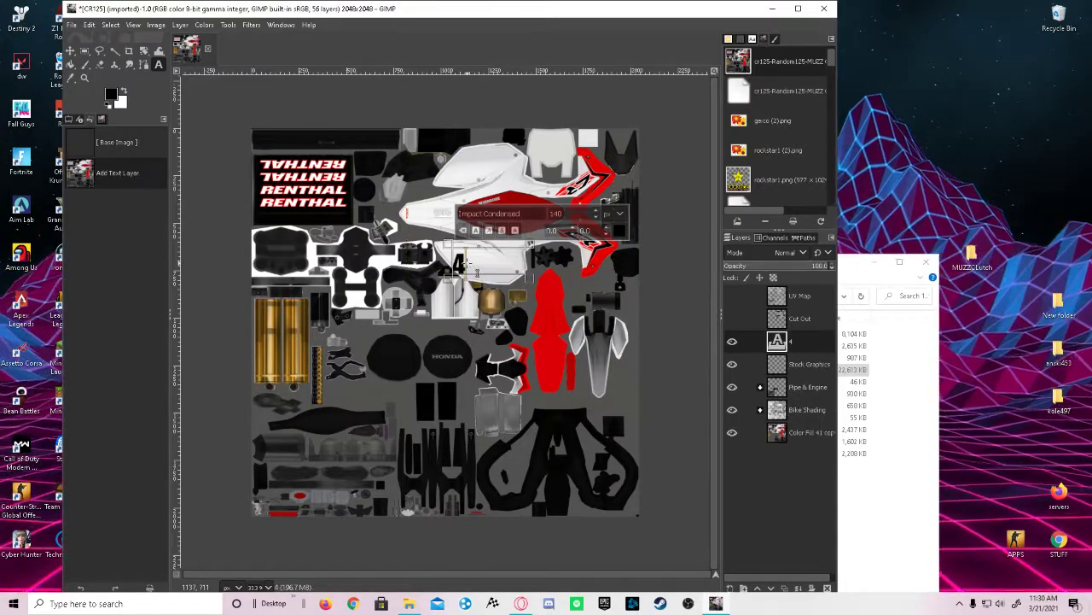
{"action": "type", "text": "97"}
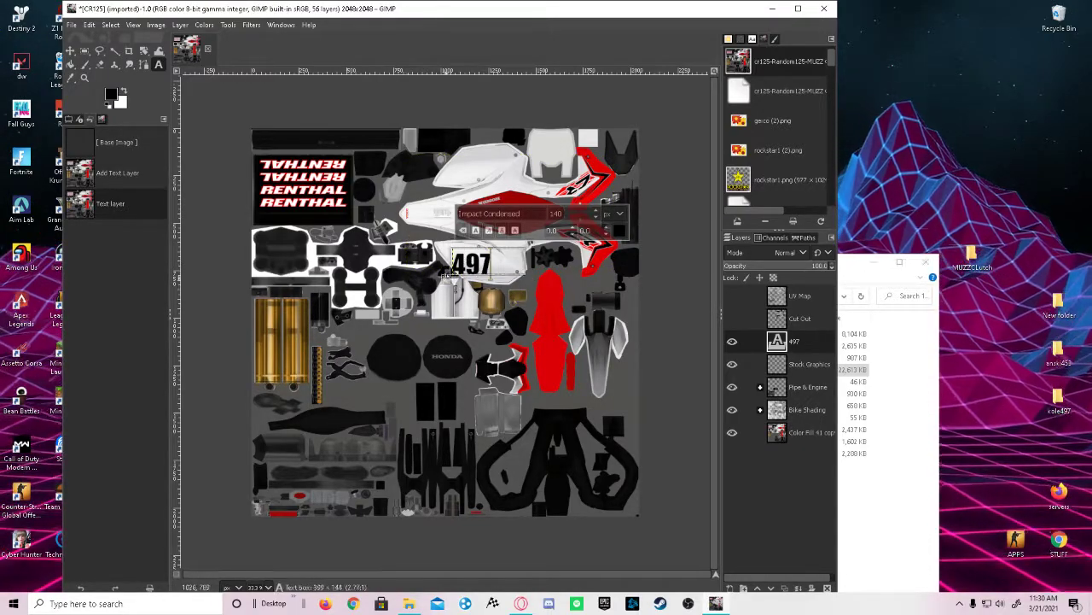
{"action": "left_click_drag", "start_coordinate": [444, 271], "coordinate": [438, 271]}
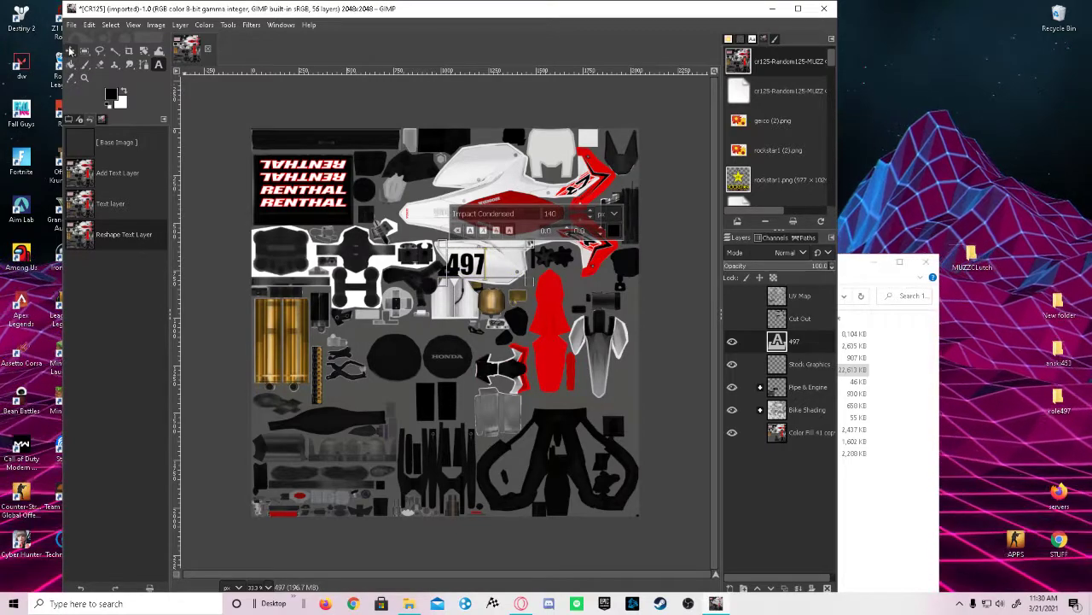
Rotate the 497 text by about 8.54° and reposition it to fit the lower white side panel.
{"action": "left_click", "coordinate": [144, 51]}
{"action": "left_click_drag", "start_coordinate": [503, 267], "coordinate": [459, 329]}
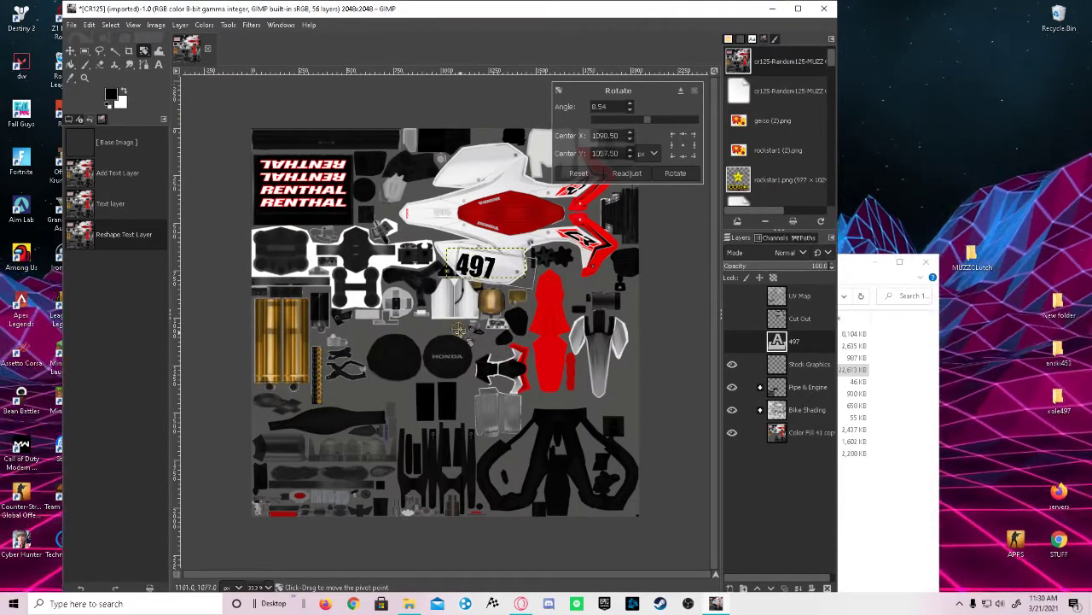
{"action": "left_click_drag", "start_coordinate": [482, 278], "coordinate": [478, 514]}
{"action": "left_click_drag", "start_coordinate": [481, 469], "coordinate": [472, 387]}
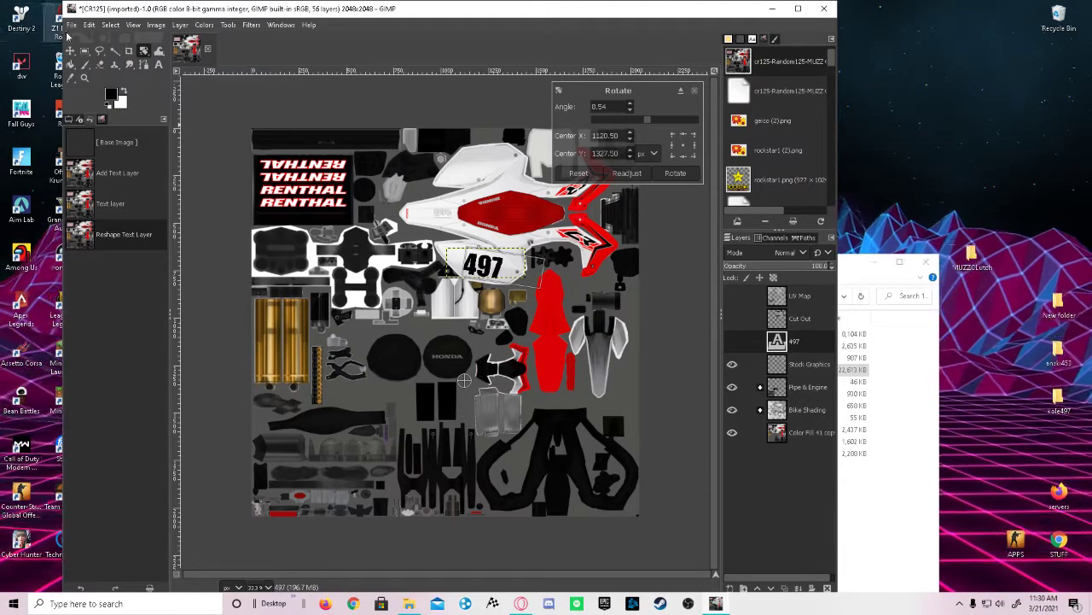
Place a text box on the upper white side panel with the Impact Condensed font at 140 px.
{"action": "left_click", "coordinate": [157, 65]}
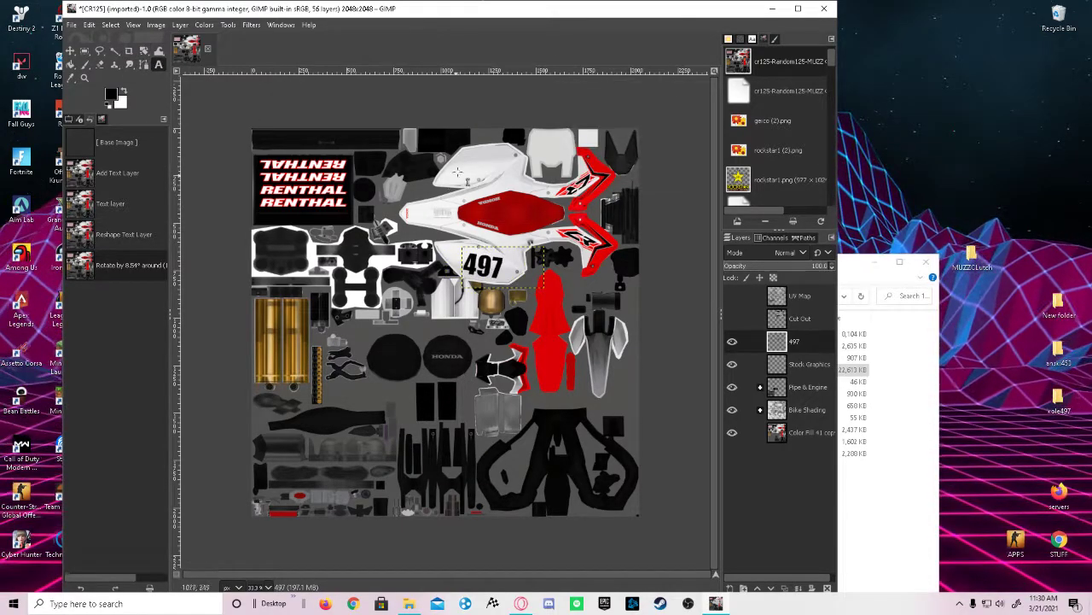
{"action": "left_click", "coordinate": [462, 165]}
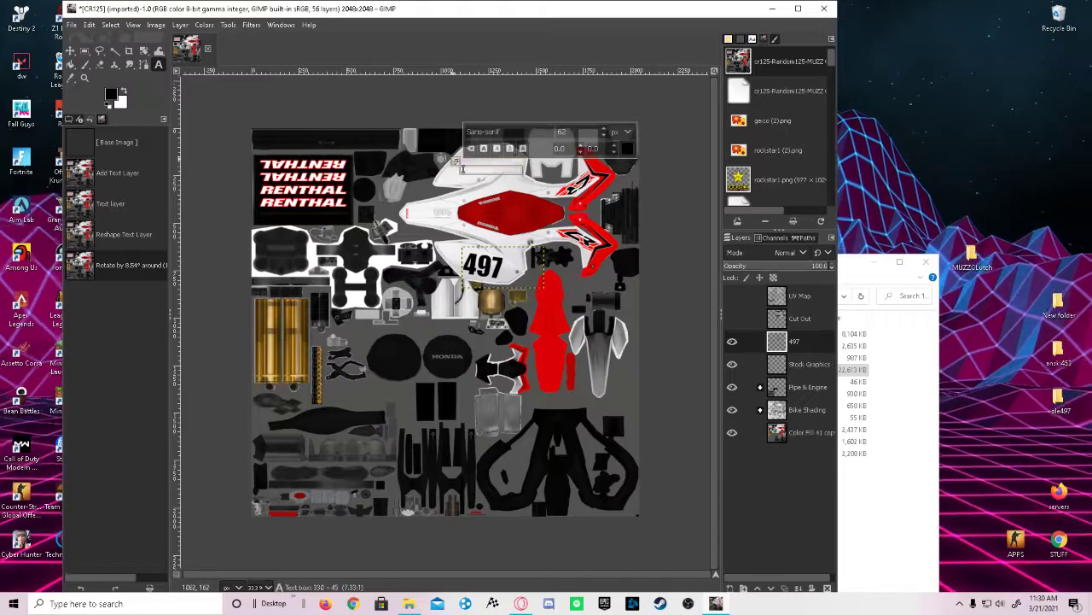
{"action": "left_click_drag", "start_coordinate": [450, 147], "coordinate": [448, 145]}
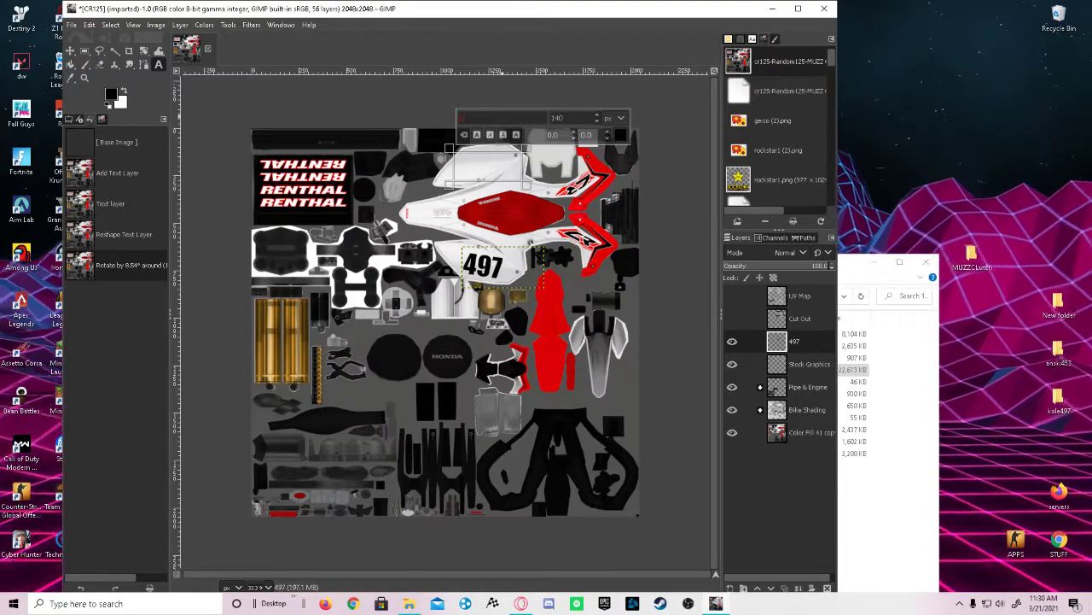
{"action": "left_click", "coordinate": [513, 135]}
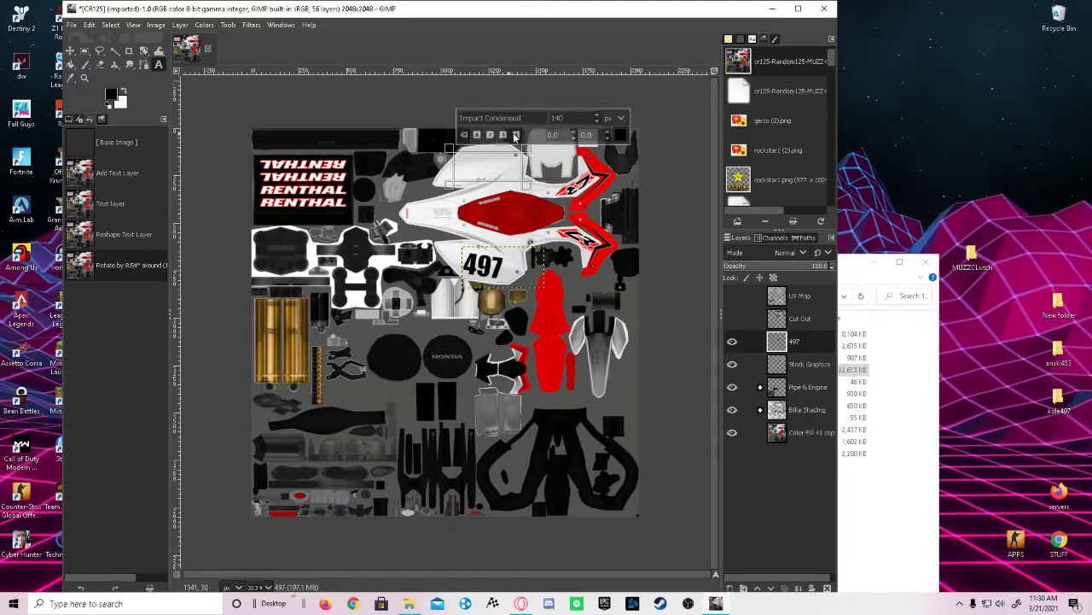
{"action": "left_click", "coordinate": [621, 137]}
{"action": "left_click", "coordinate": [611, 122]}
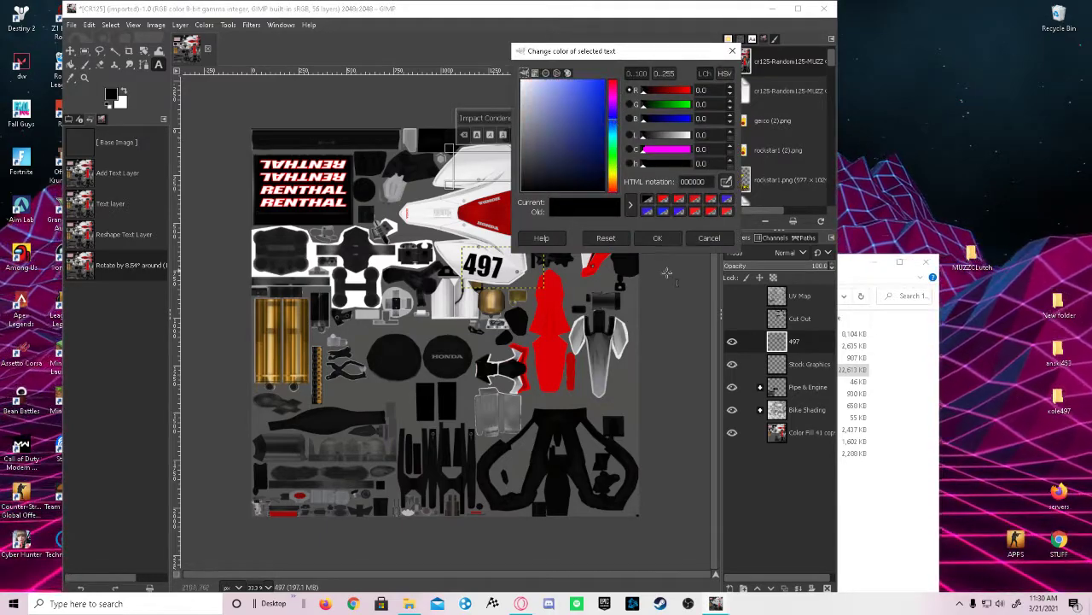
{"action": "left_click", "coordinate": [661, 238]}
Try to add a blue 497 at 140 px in the upper side panel's text box.
{"action": "type", "text": "497"}
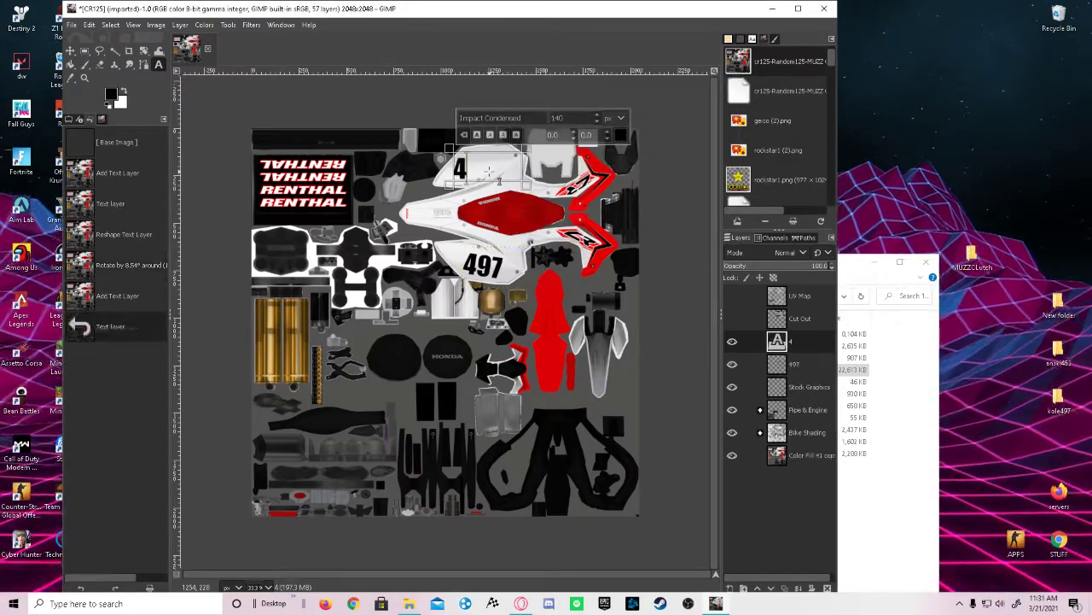
{"action": "left_click", "coordinate": [617, 138]}
{"action": "left_click", "coordinate": [606, 111]}
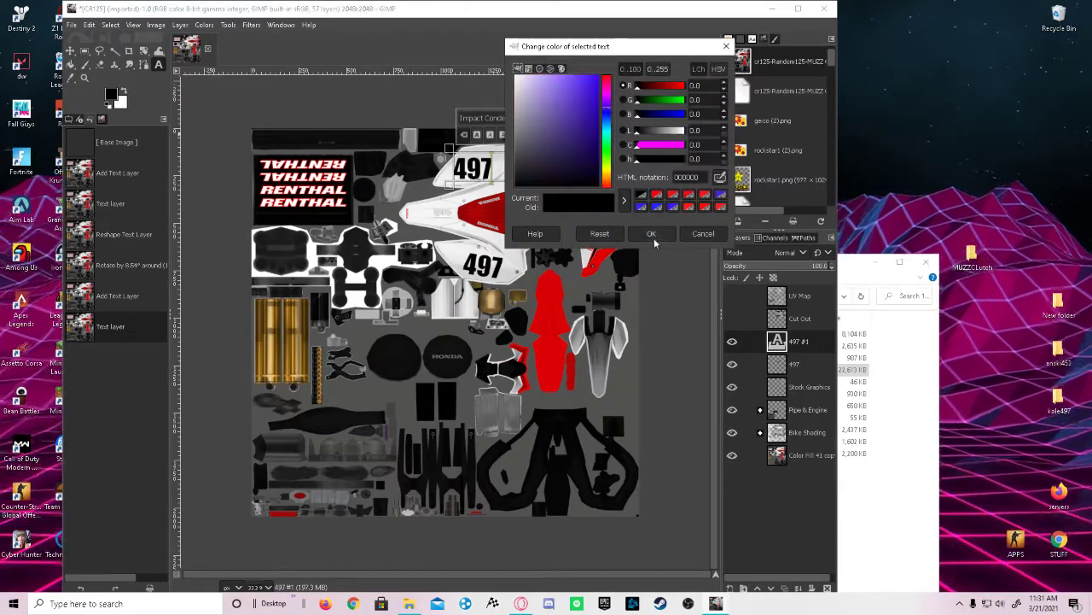
{"action": "left_click", "coordinate": [653, 234]}
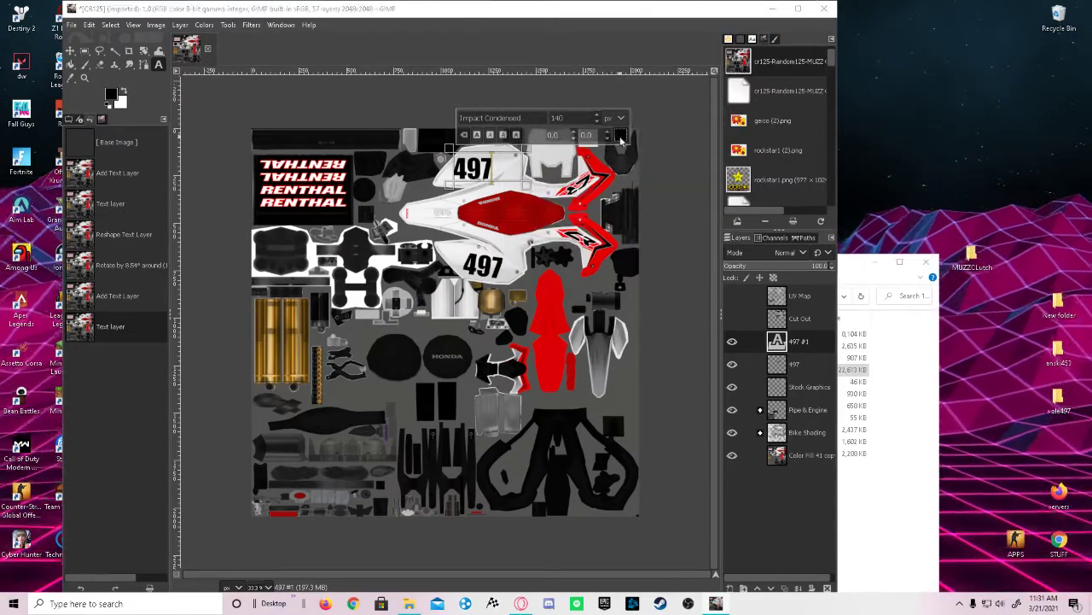
{"action": "left_click", "coordinate": [620, 135]}
{"action": "left_click", "coordinate": [611, 116]}
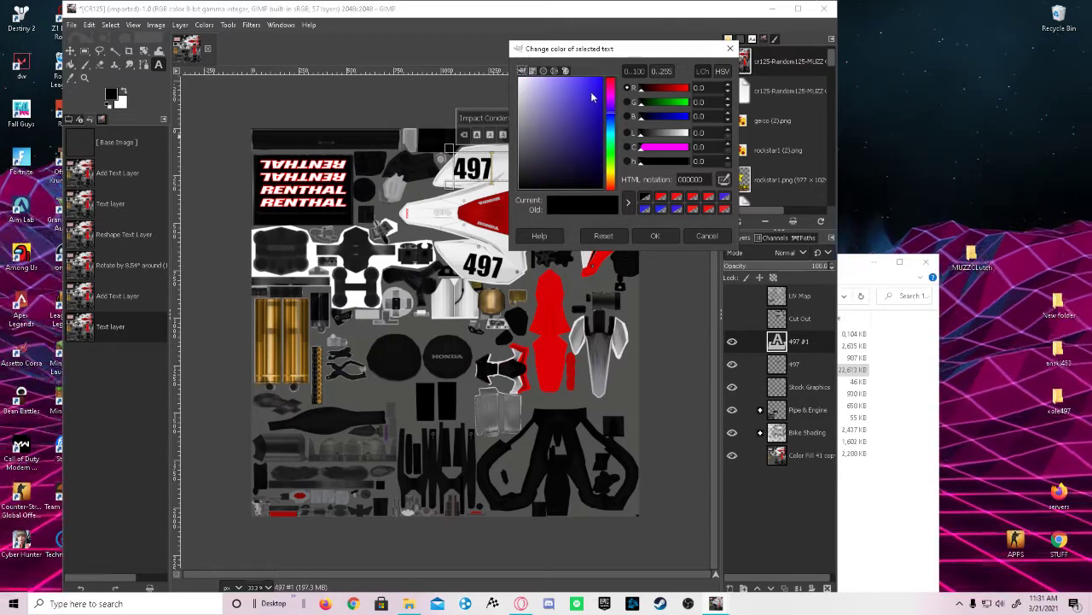
{"action": "left_click", "coordinate": [593, 97]}
{"action": "left_click", "coordinate": [672, 236]}
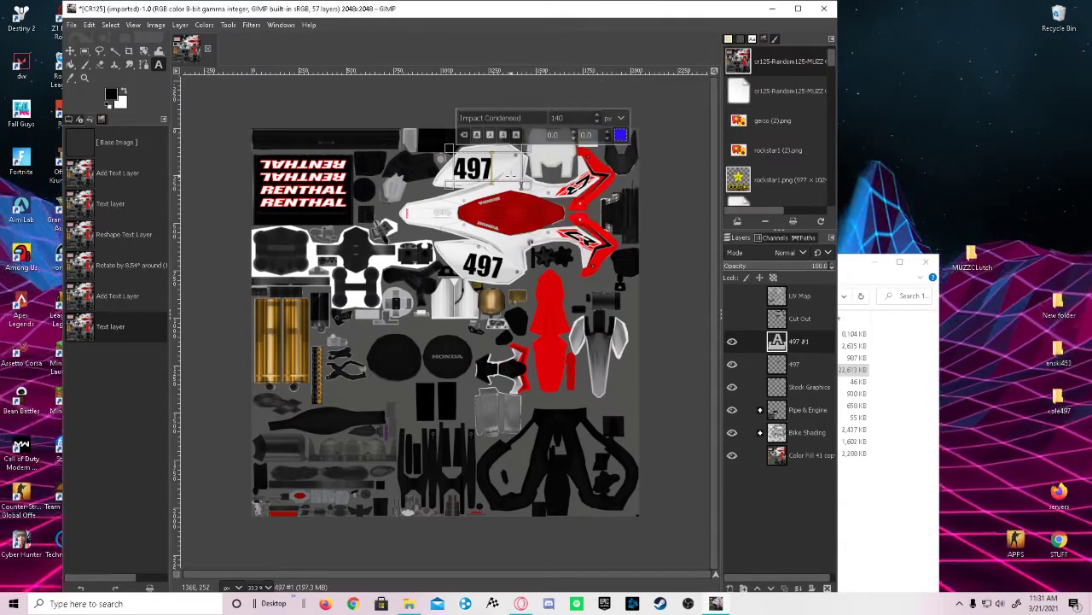
{"action": "key", "text": "BackSpace"}
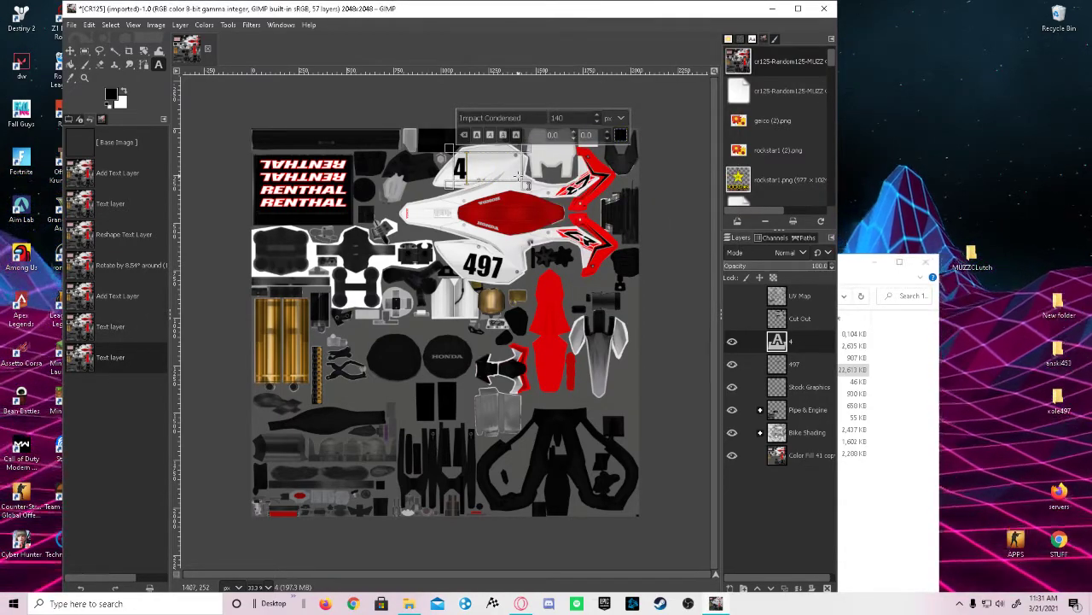
{"action": "key", "text": "BackSpace"}
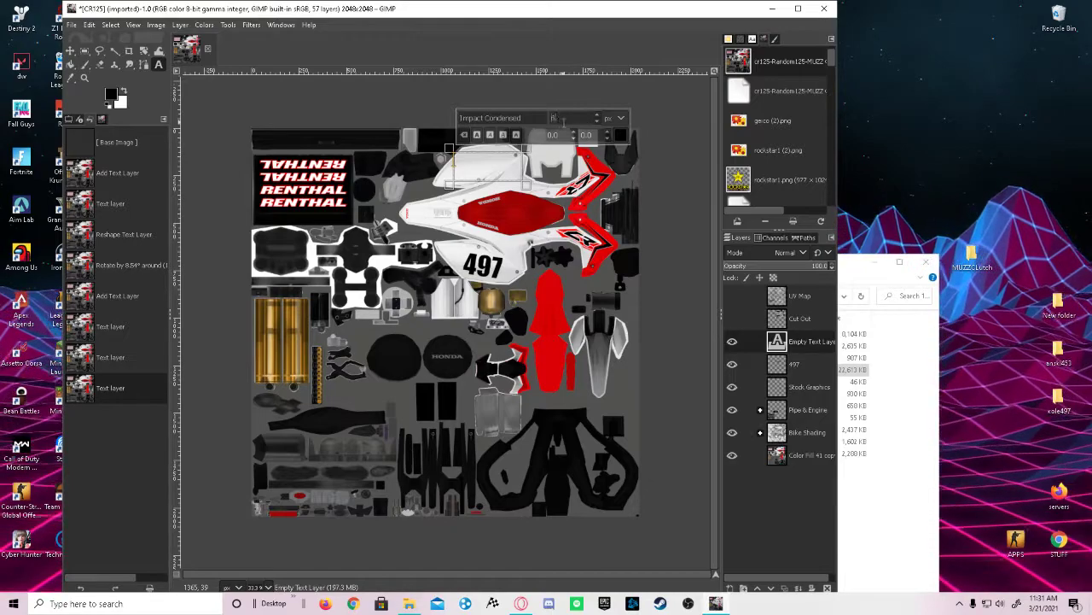
Set the upper panel's text to 150 px and bright blue, and enter the number 497.
{"action": "left_click", "coordinate": [620, 136]}
{"action": "left_click", "coordinate": [614, 114]}
{"action": "left_click_drag", "start_coordinate": [590, 83], "coordinate": [601, 85]}
{"action": "left_click", "coordinate": [671, 243]}
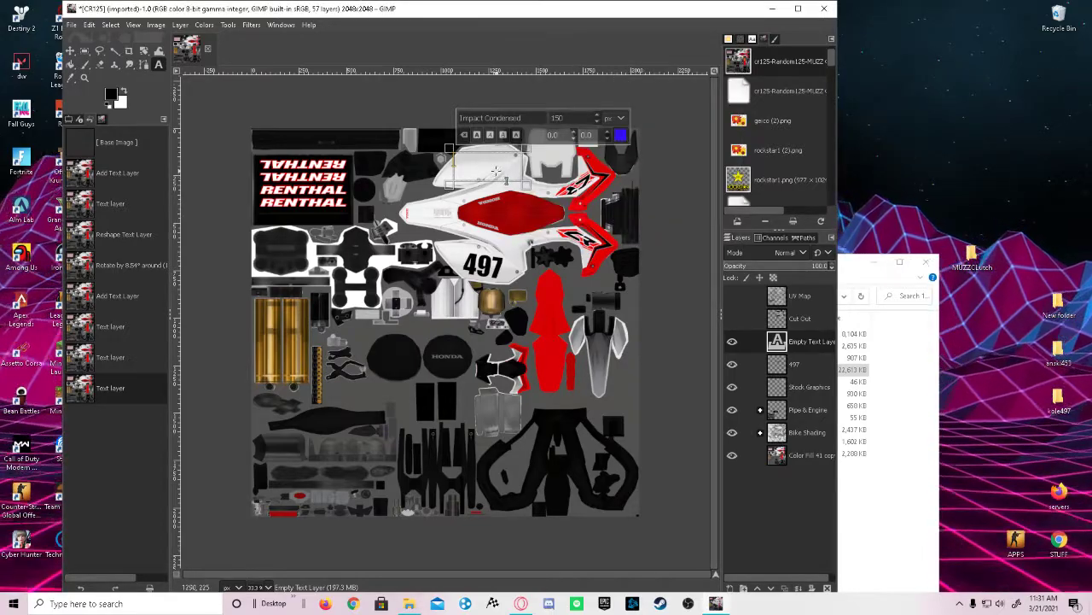
{"action": "type", "text": "497"}
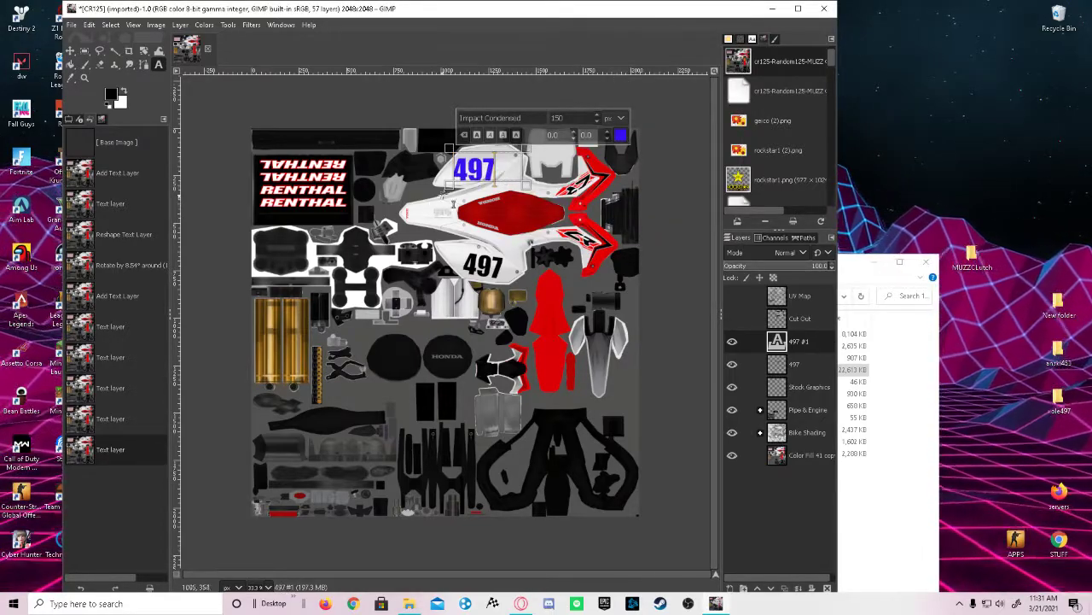
Adjust the blue 497's text box, then rotate the number about 174.5° and reposition it on the upper white side panel.
{"action": "left_click_drag", "start_coordinate": [449, 186], "coordinate": [447, 187]}
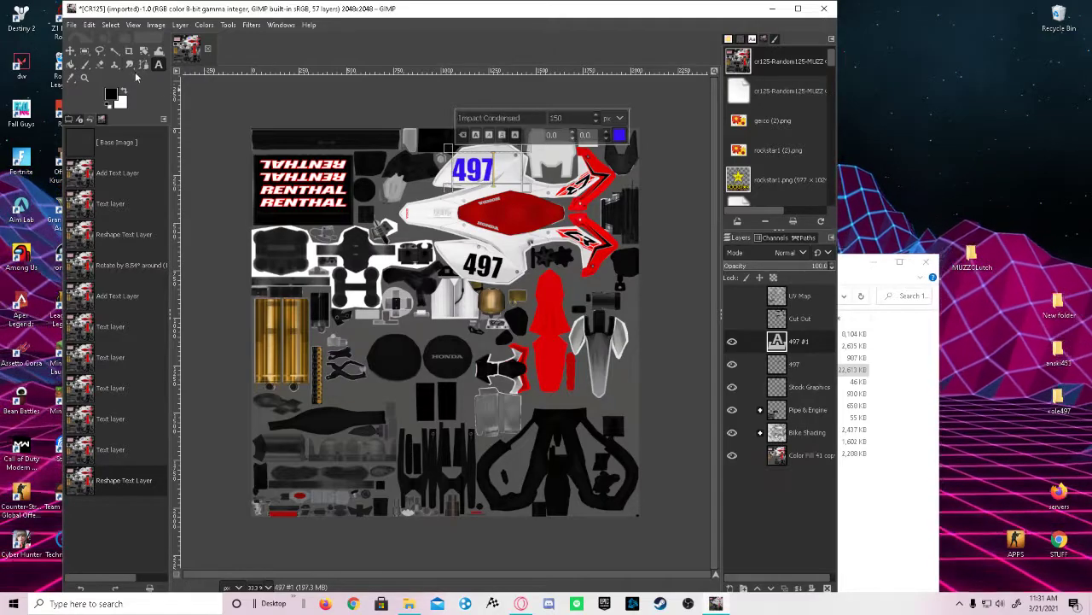
{"action": "left_click", "coordinate": [143, 50]}
{"action": "left_click_drag", "start_coordinate": [522, 176], "coordinate": [481, 169]}
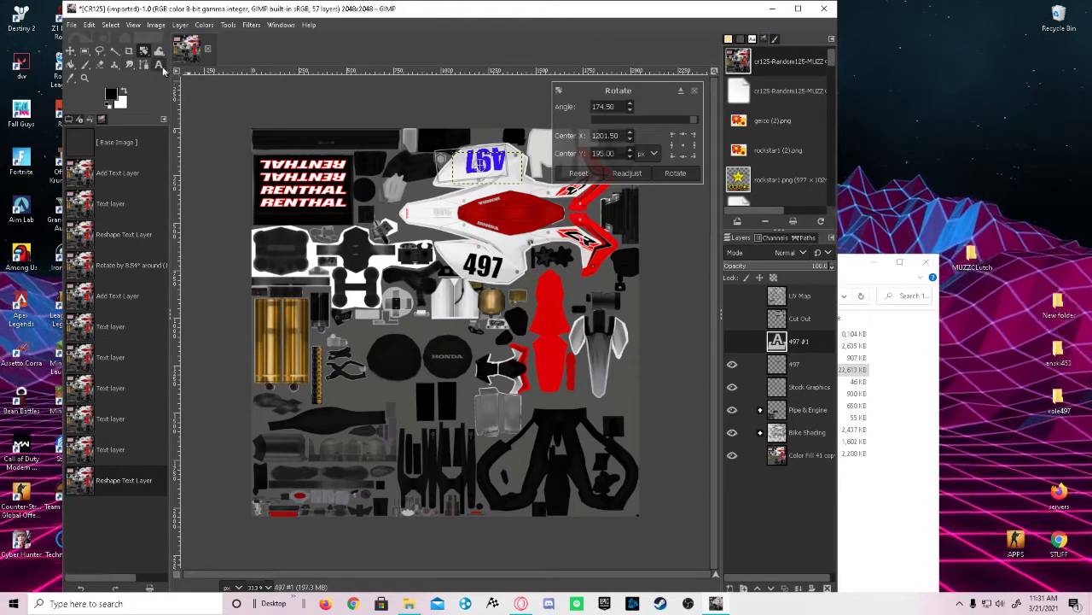
Place a text box on the white front number plate, using the Impact Condensed font.
{"action": "left_click", "coordinate": [159, 66]}
{"action": "left_click", "coordinate": [537, 139]}
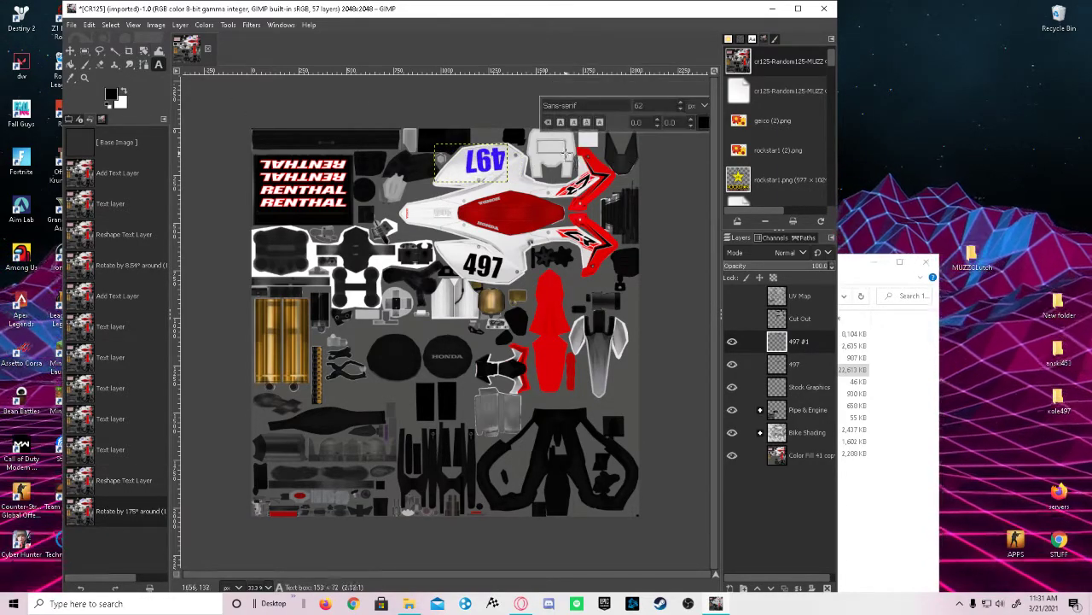
{"action": "left_click_drag", "start_coordinate": [538, 140], "coordinate": [565, 163]}
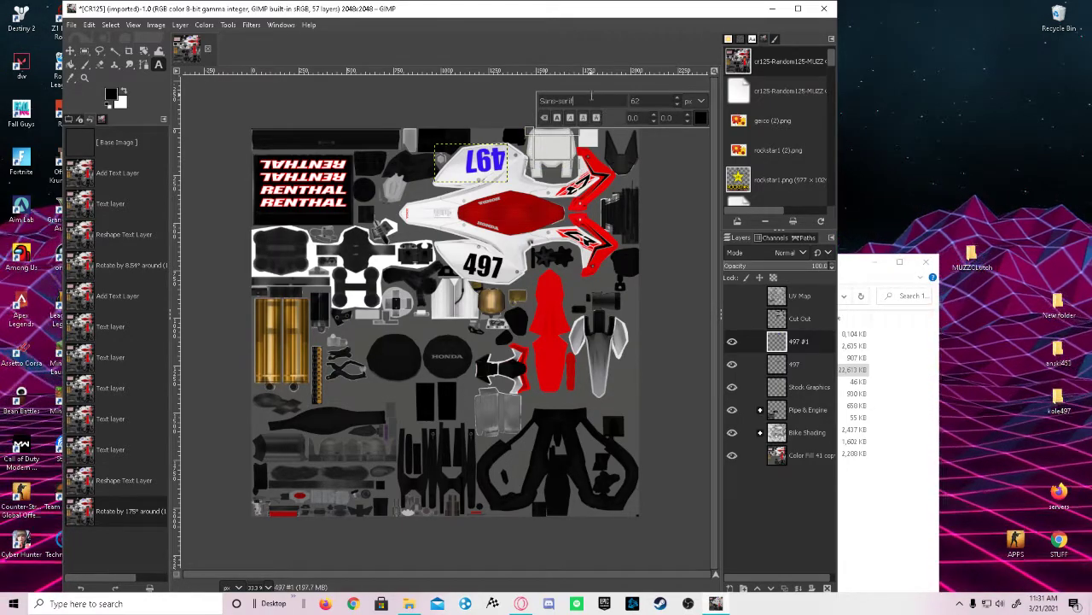
{"action": "type", "text": "i"}
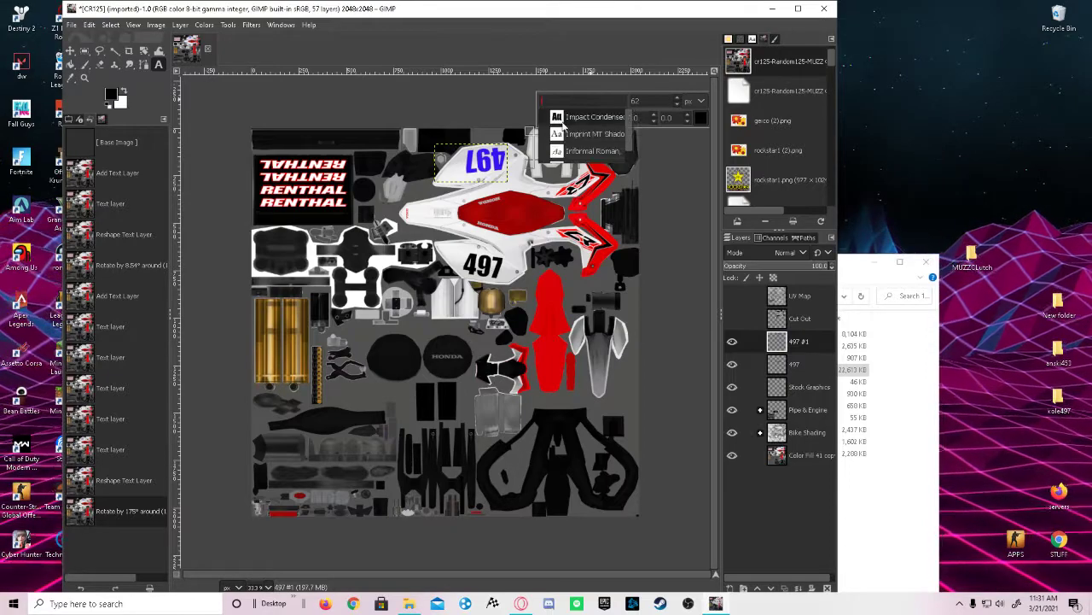
{"action": "left_click", "coordinate": [565, 122]}
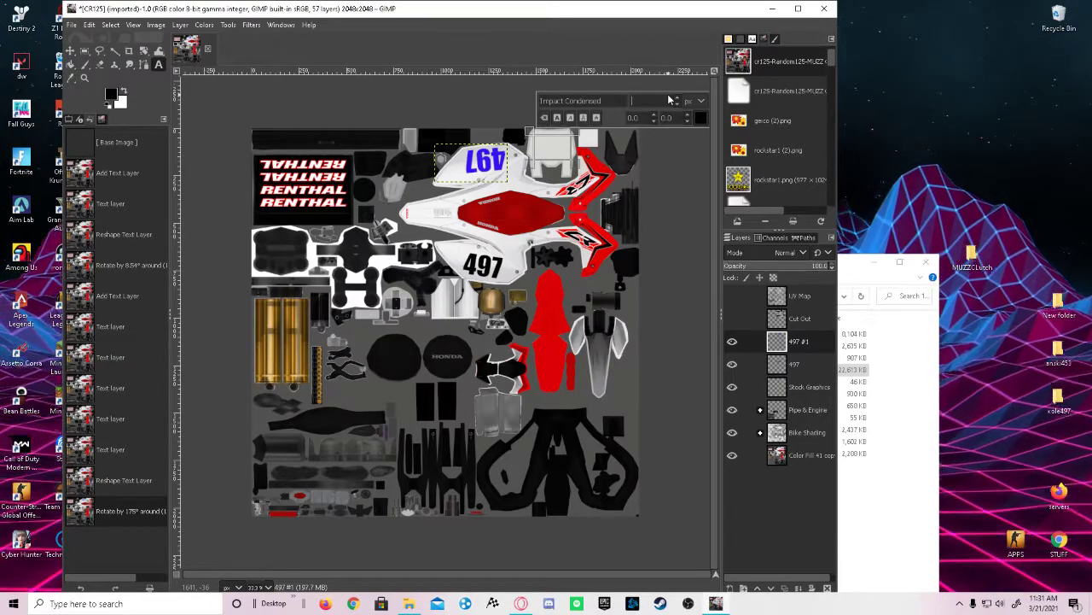
Add a red 497 at 100 px on the front number plate and move it to the plate's centre.
{"action": "left_click", "coordinate": [700, 118]}
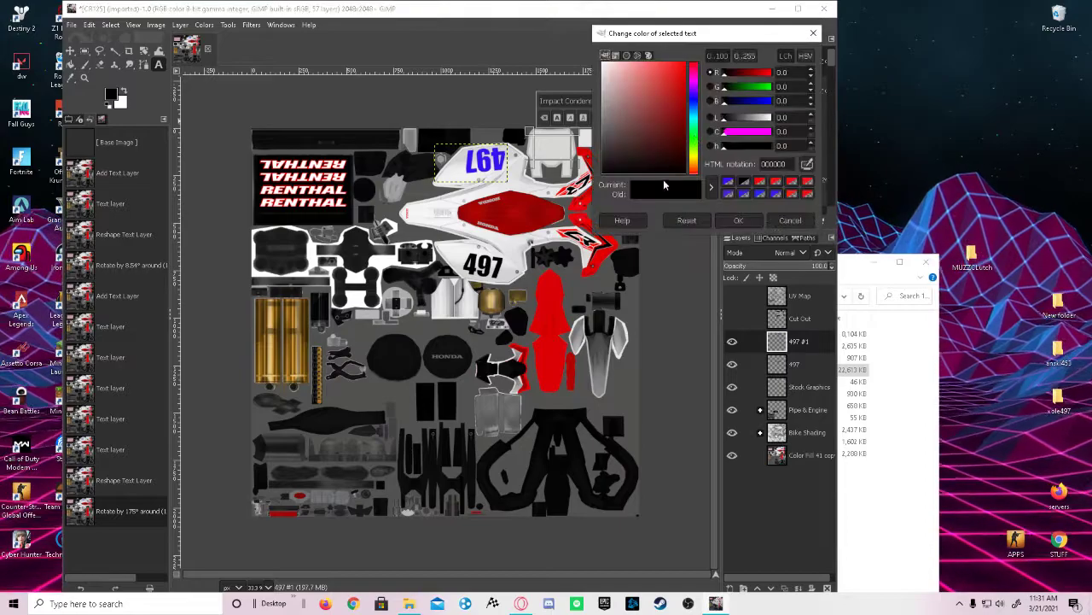
{"action": "left_click", "coordinate": [680, 72]}
{"action": "left_click", "coordinate": [738, 220]}
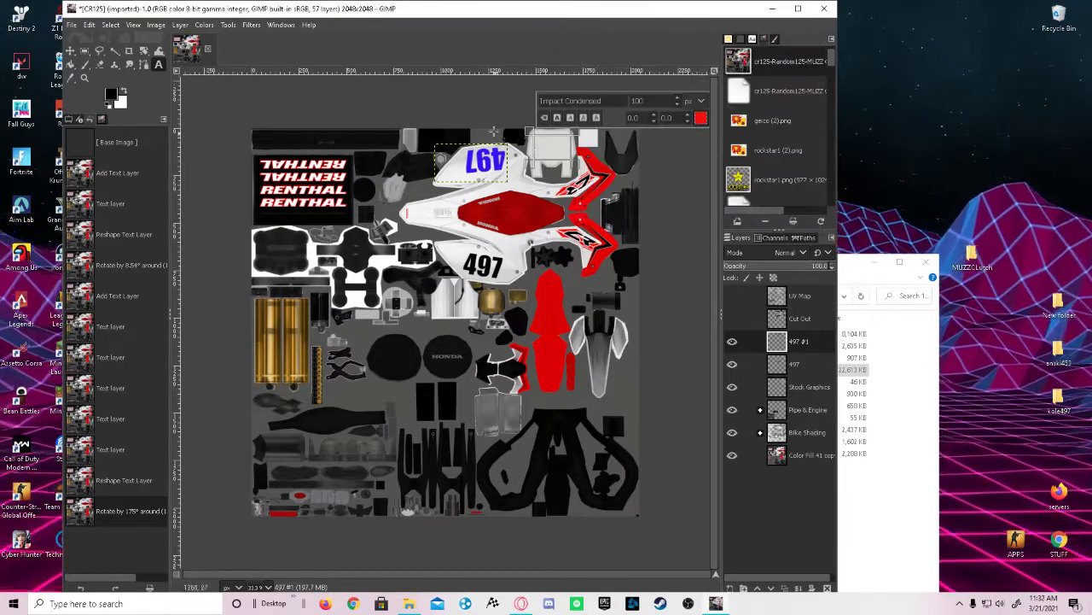
{"action": "type", "text": "497"}
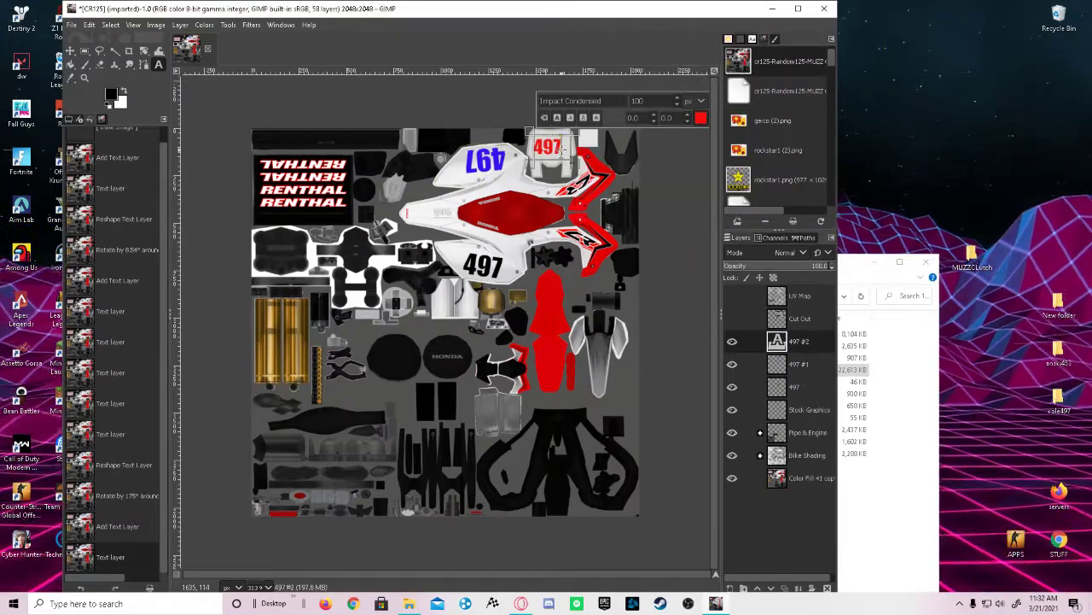
{"action": "left_click", "coordinate": [71, 53]}
{"action": "left_click_drag", "start_coordinate": [560, 154], "coordinate": [553, 149]}
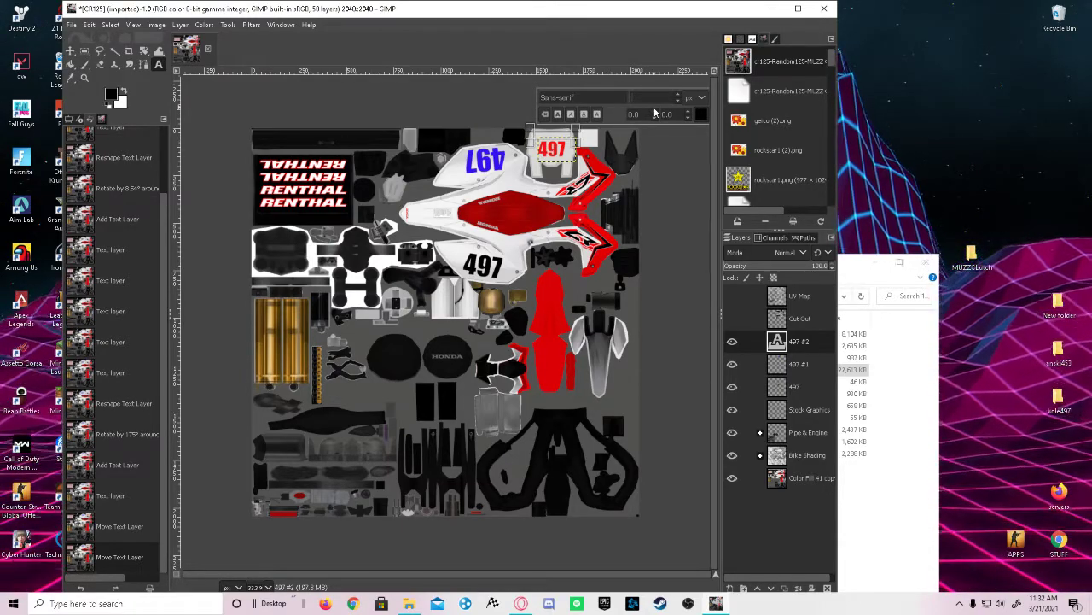
Add the rider's name in green 40 px Sans-serif text near the front plate's upper edge, shortening the surname to its initial.
{"action": "left_click", "coordinate": [700, 117]}
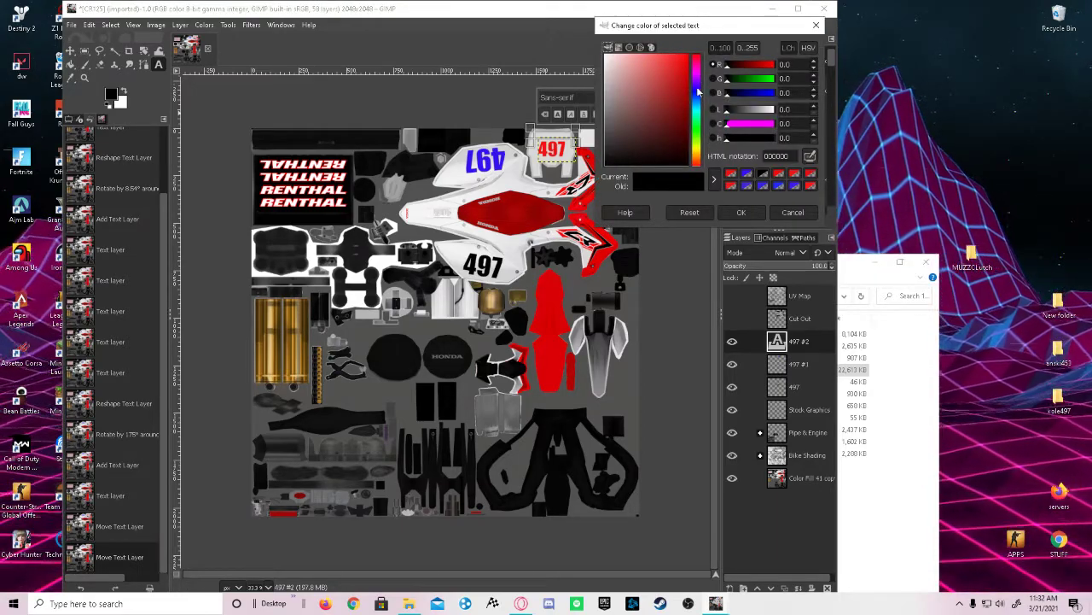
{"action": "left_click", "coordinate": [697, 129]}
{"action": "left_click", "coordinate": [679, 89]}
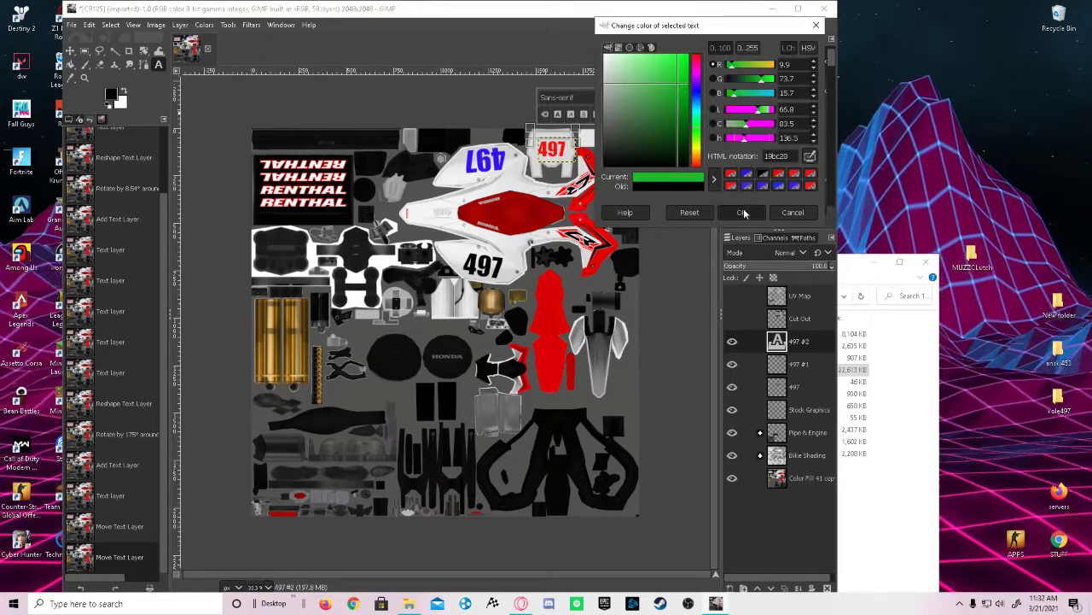
{"action": "left_click", "coordinate": [741, 212]}
{"action": "left_click", "coordinate": [552, 136]}
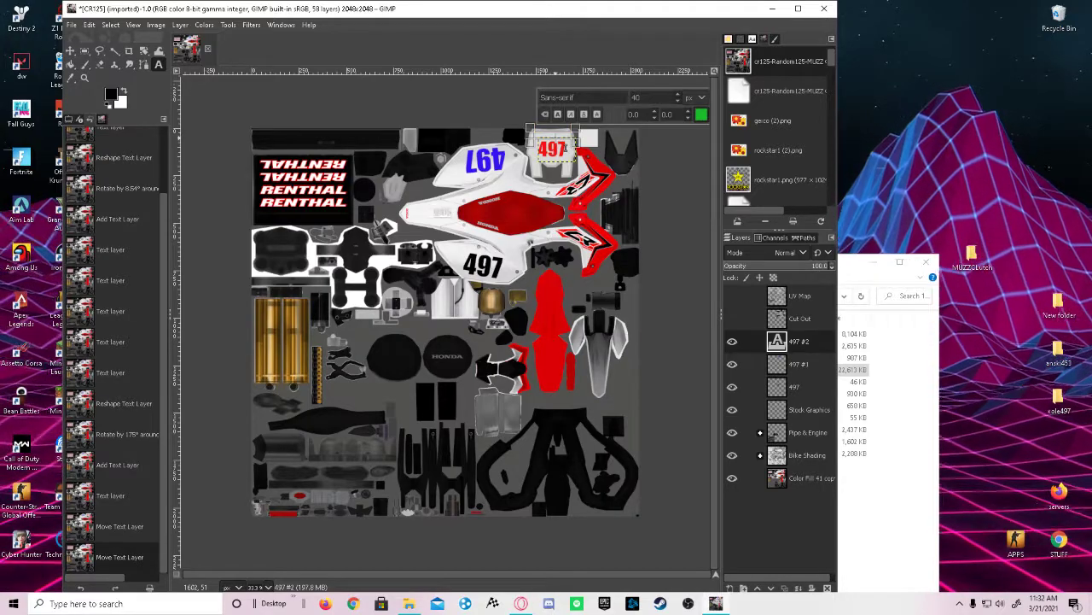
{"action": "type", "text": "MUZZ C/L"}
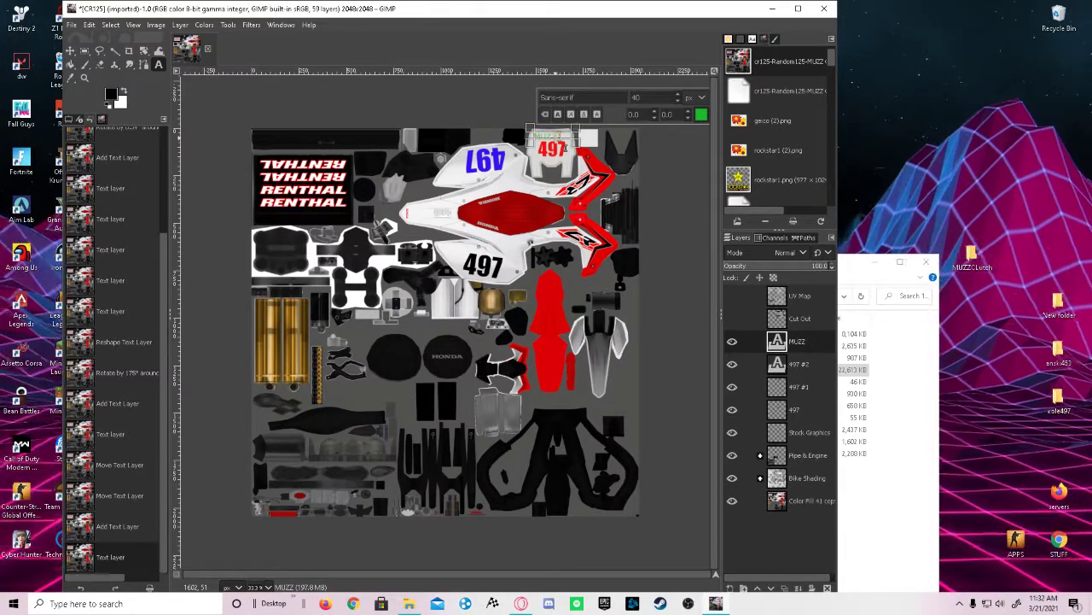
{"action": "key", "text": "BackSpace"}
{"action": "key", "text": "BackSpace"}
{"action": "key", "text": "BackSpace"}
{"action": "key", "text": "BackSpace"}
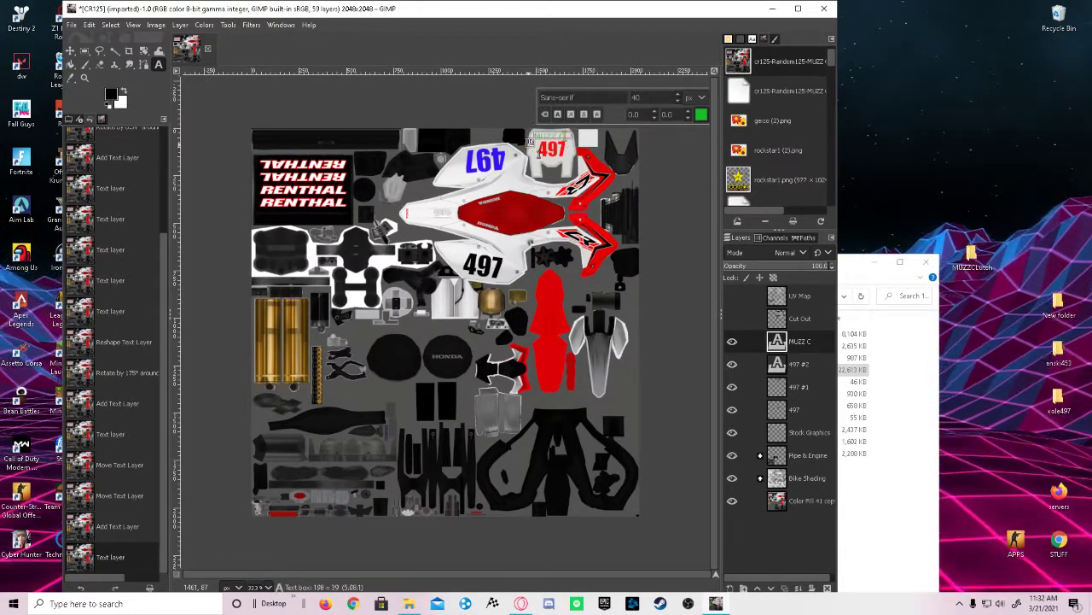
Resize the green name's text box and move it just above the red 497 on the front plate.
{"action": "left_click_drag", "start_coordinate": [529, 145], "coordinate": [531, 144]}
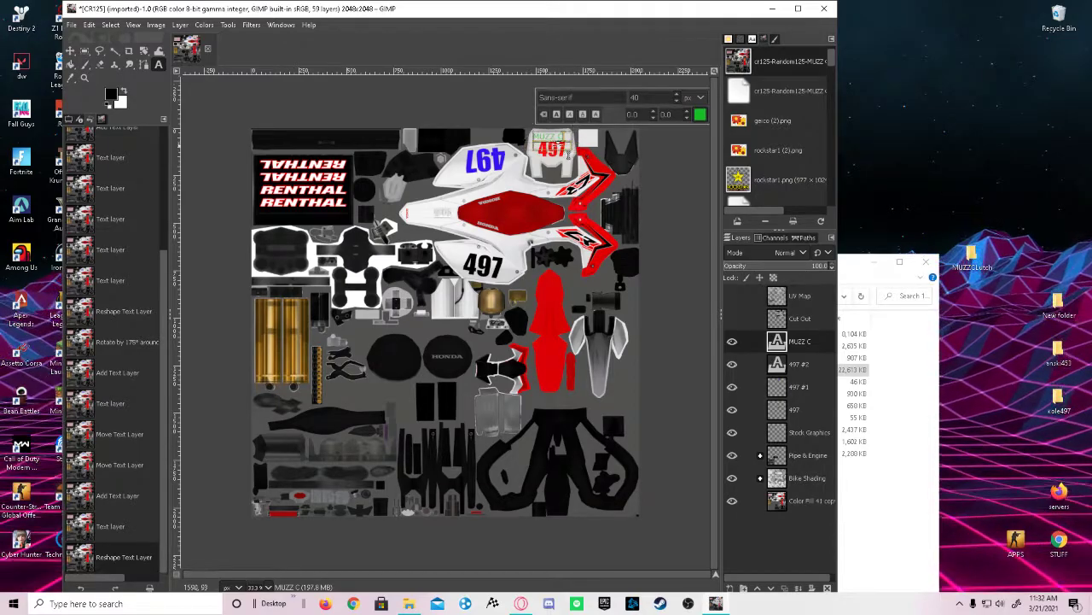
{"action": "left_click", "coordinate": [70, 51]}
{"action": "left_click_drag", "start_coordinate": [561, 140], "coordinate": [566, 137]}
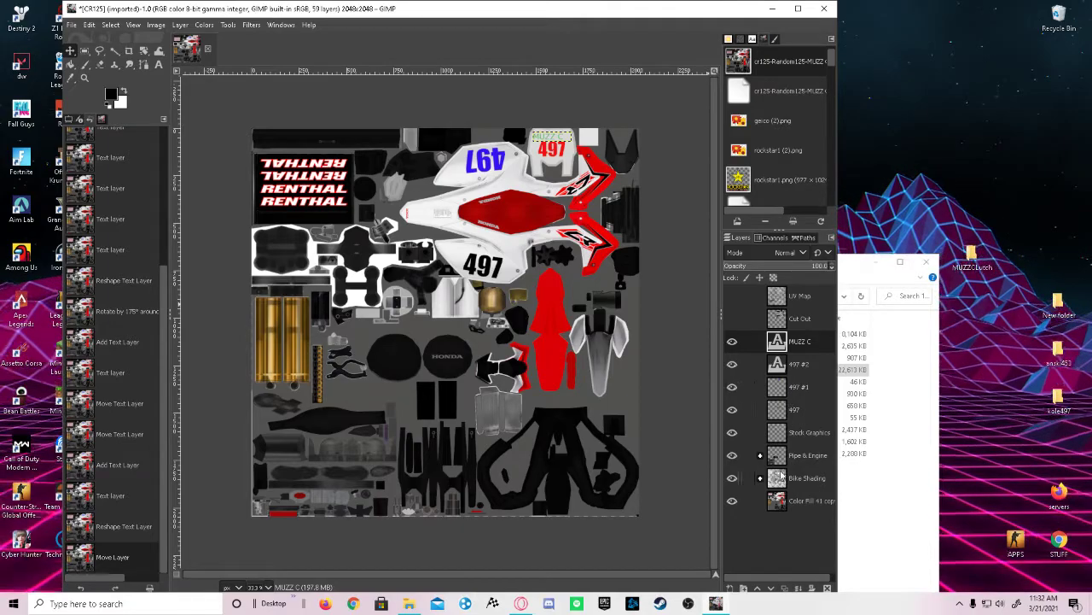
Move the name text layer and the three 497 layers into the Bike Shading group, above Layer 46.
{"action": "left_click", "coordinate": [761, 480]}
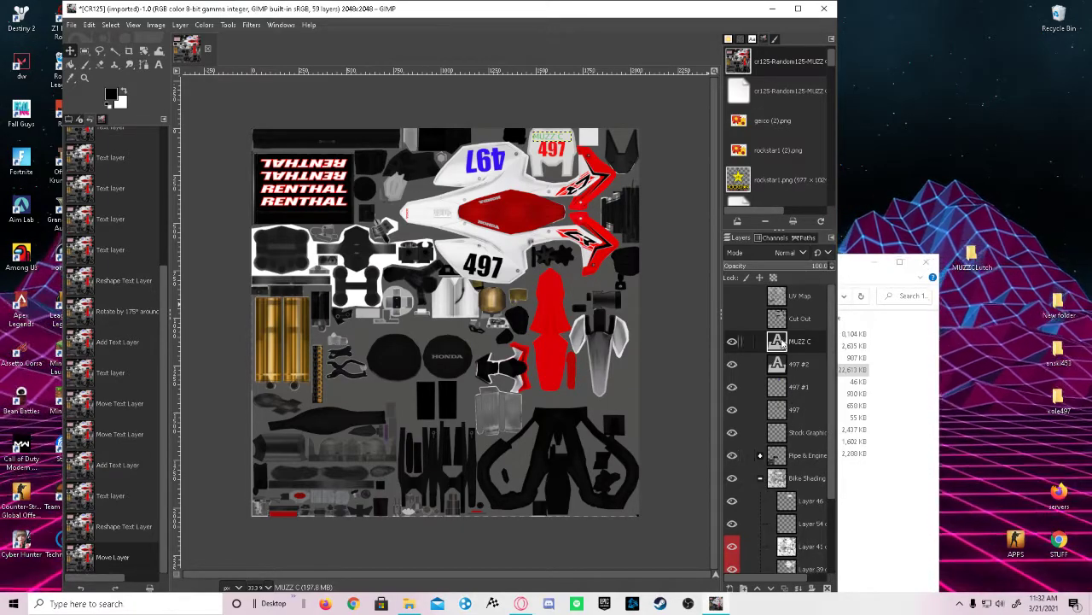
{"action": "left_click_drag", "start_coordinate": [799, 485], "coordinate": [799, 483]}
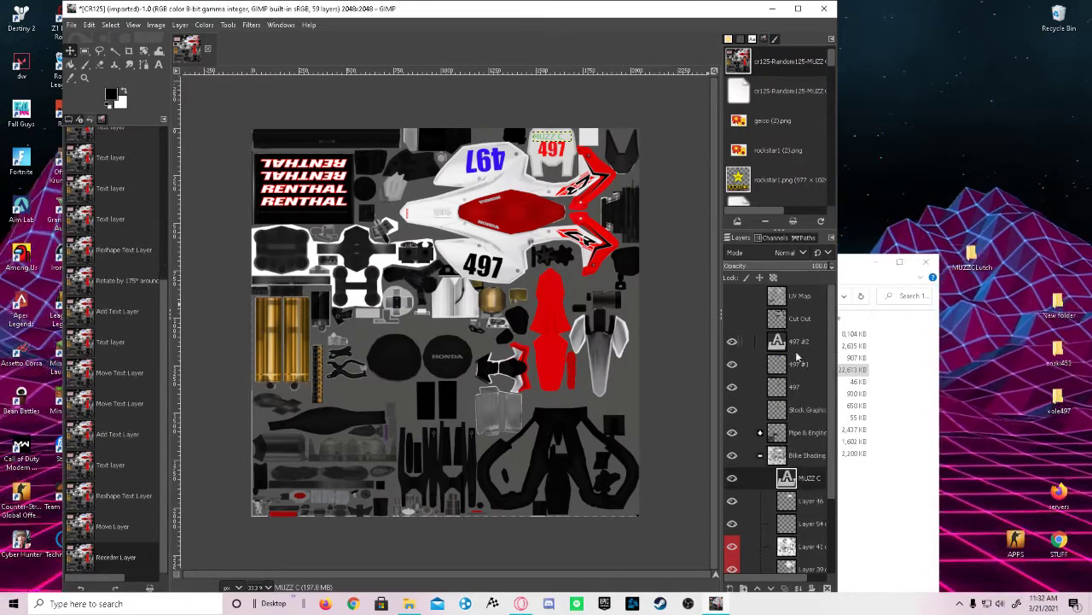
{"action": "mouse_move", "coordinate": [797, 343]}
{"action": "left_mouse_down"}
{"action": "mouse_move", "coordinate": [802, 478]}
{"action": "mouse_move", "coordinate": [811, 474]}
{"action": "mouse_move", "coordinate": [802, 471]}
{"action": "left_mouse_up"}
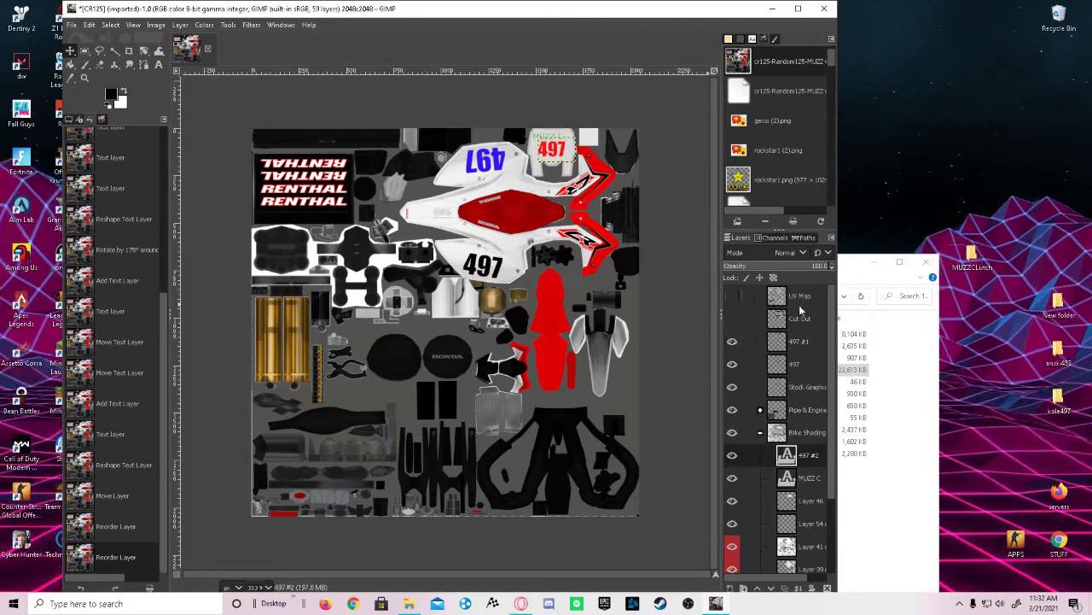
{"action": "mouse_move", "coordinate": [796, 352]}
{"action": "left_mouse_down"}
{"action": "mouse_move", "coordinate": [798, 448]}
{"action": "mouse_move", "coordinate": [800, 417]}
{"action": "left_mouse_up"}
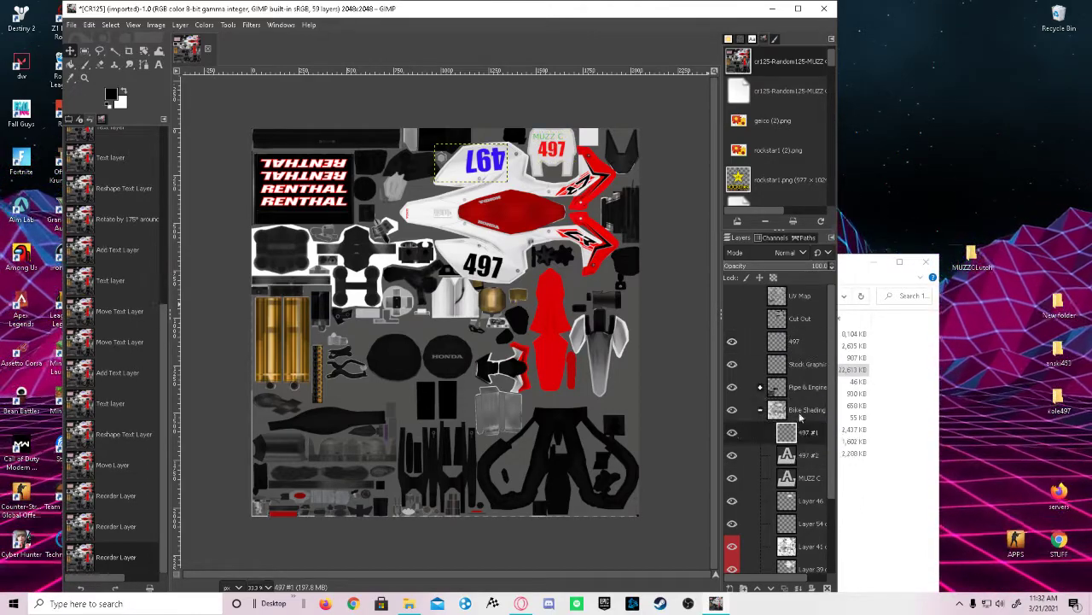
{"action": "left_click_drag", "start_coordinate": [796, 346], "coordinate": [800, 416]}
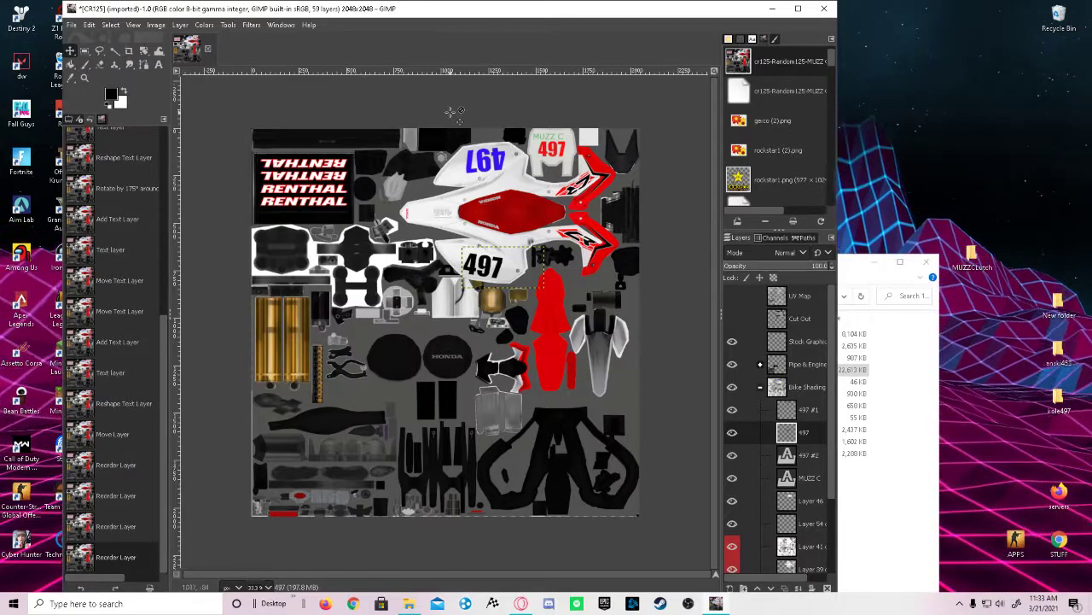
Save the project as CR125.xcf in the 1K Likes PeakOne Designs Release (1) folder.
{"action": "left_click", "coordinate": [70, 26]}
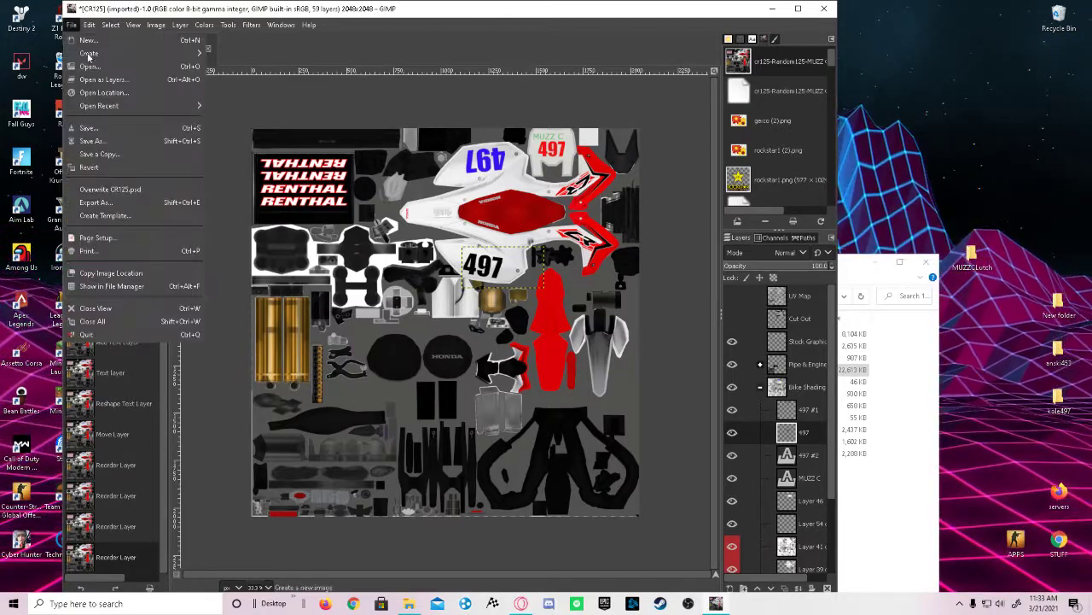
{"action": "left_click", "coordinate": [90, 128]}
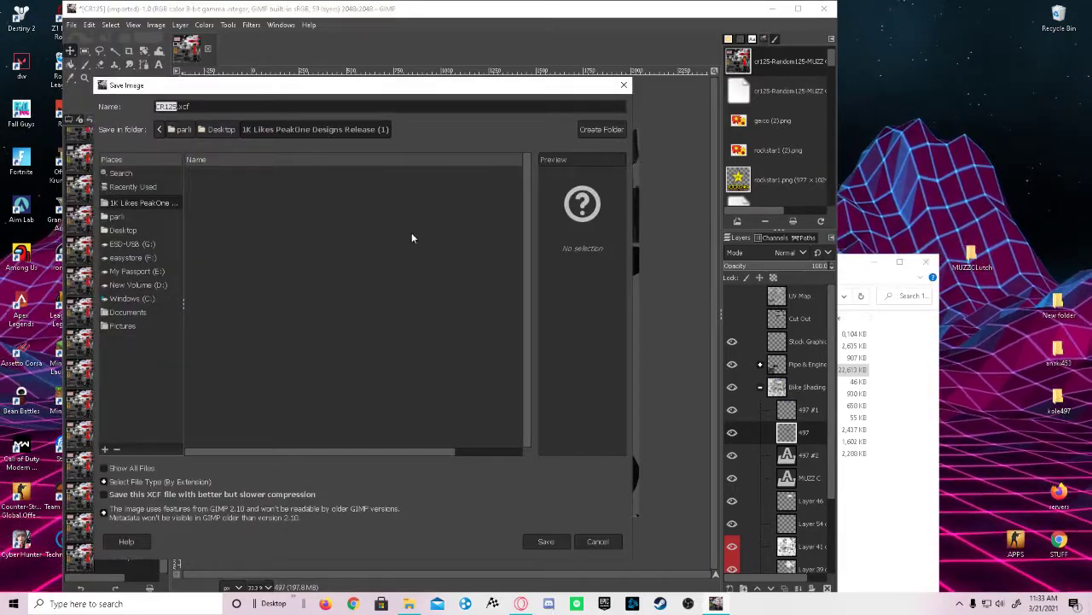
{"action": "left_click", "coordinate": [545, 541]}
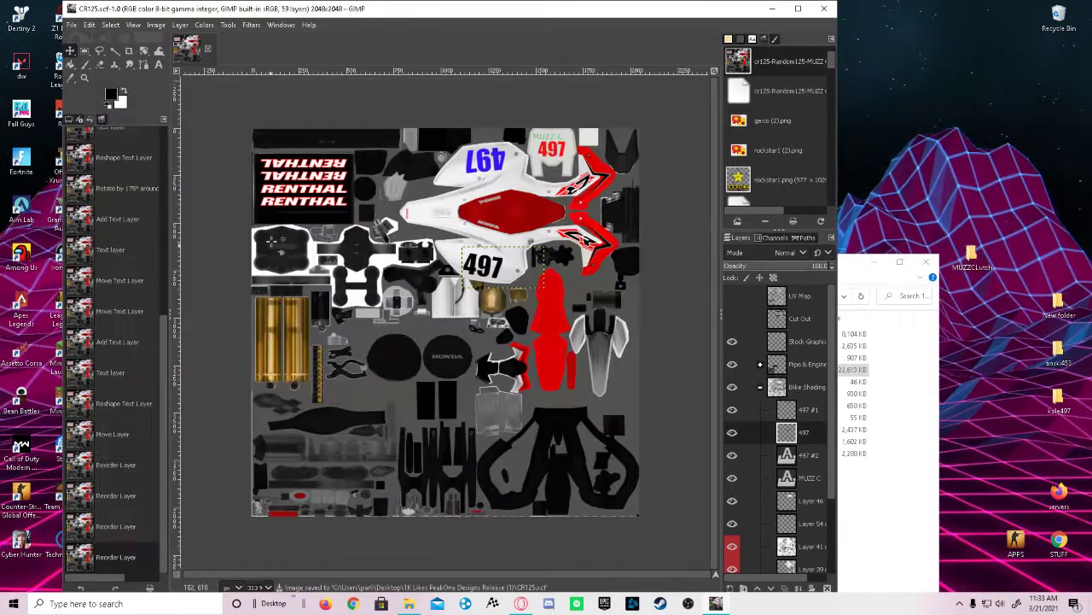
Start exporting the image with PNG image as the file type.
{"action": "left_click", "coordinate": [72, 25]}
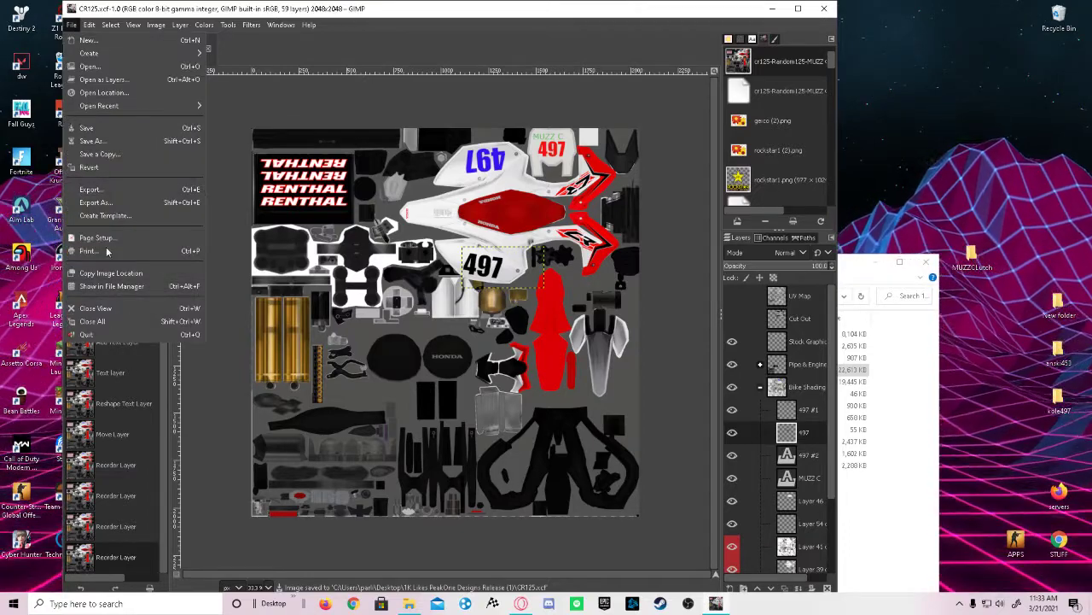
{"action": "left_click", "coordinate": [109, 202]}
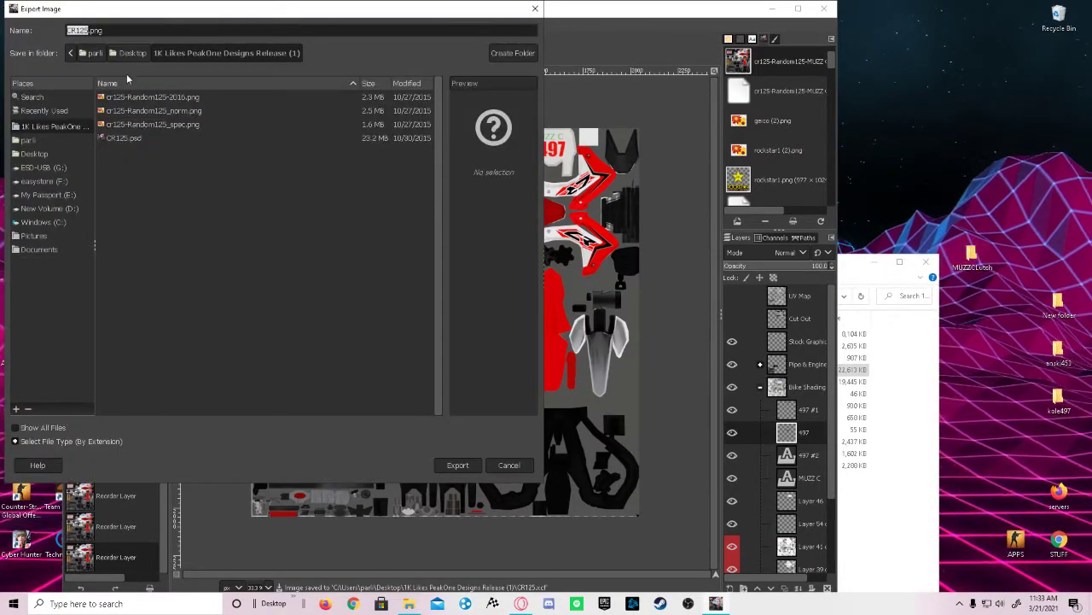
{"action": "left_click", "coordinate": [56, 439]}
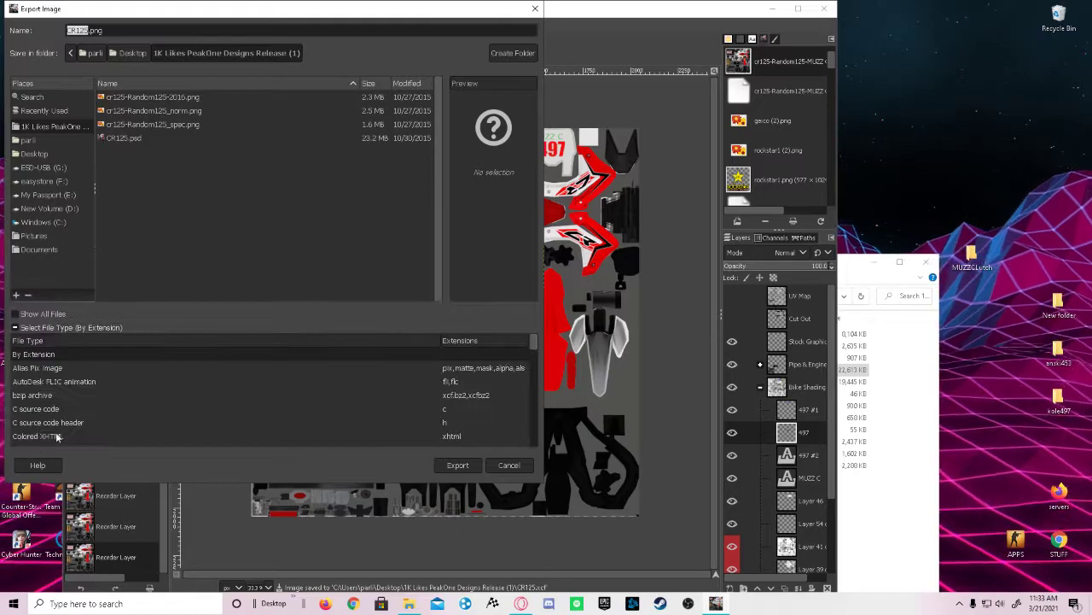
{"action": "scroll", "coordinate": [427, 380], "scroll_direction": "down", "scroll_amount": 3}
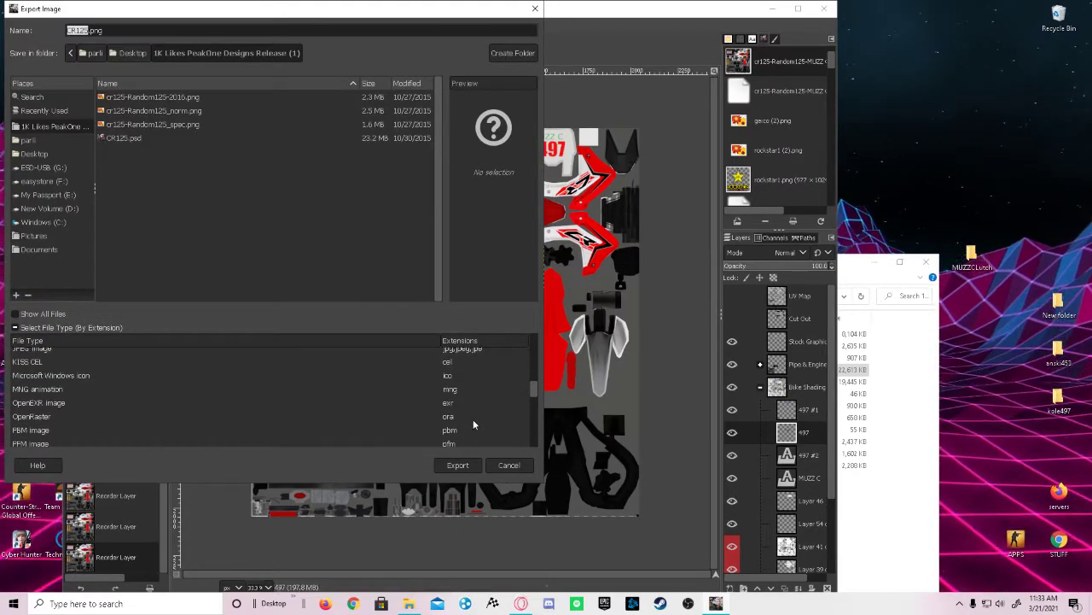
{"action": "scroll", "coordinate": [470, 421], "scroll_direction": "down", "scroll_amount": 2}
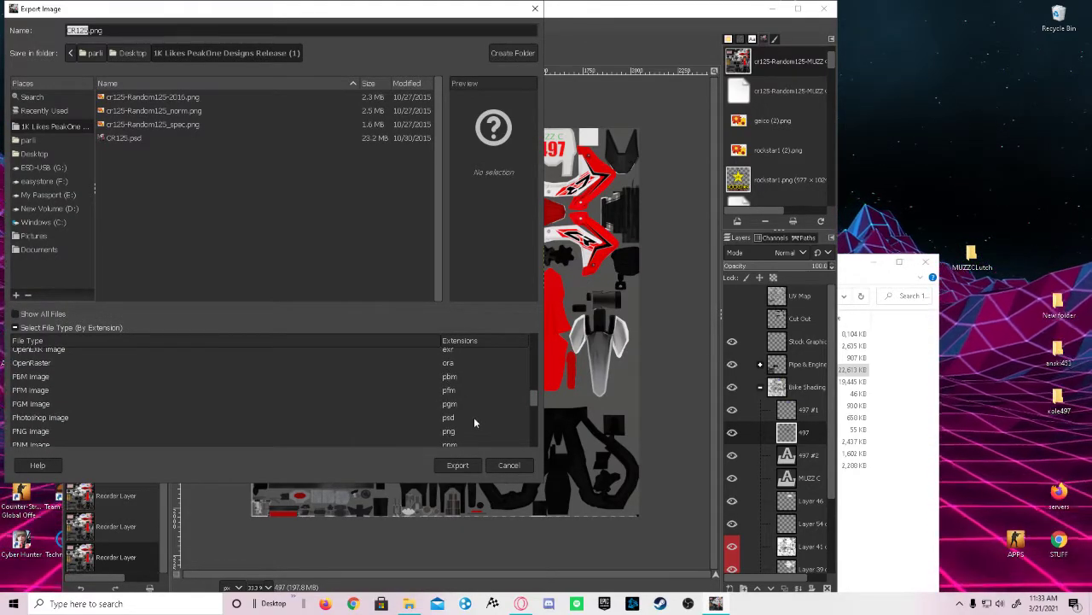
{"action": "left_click", "coordinate": [445, 431]}
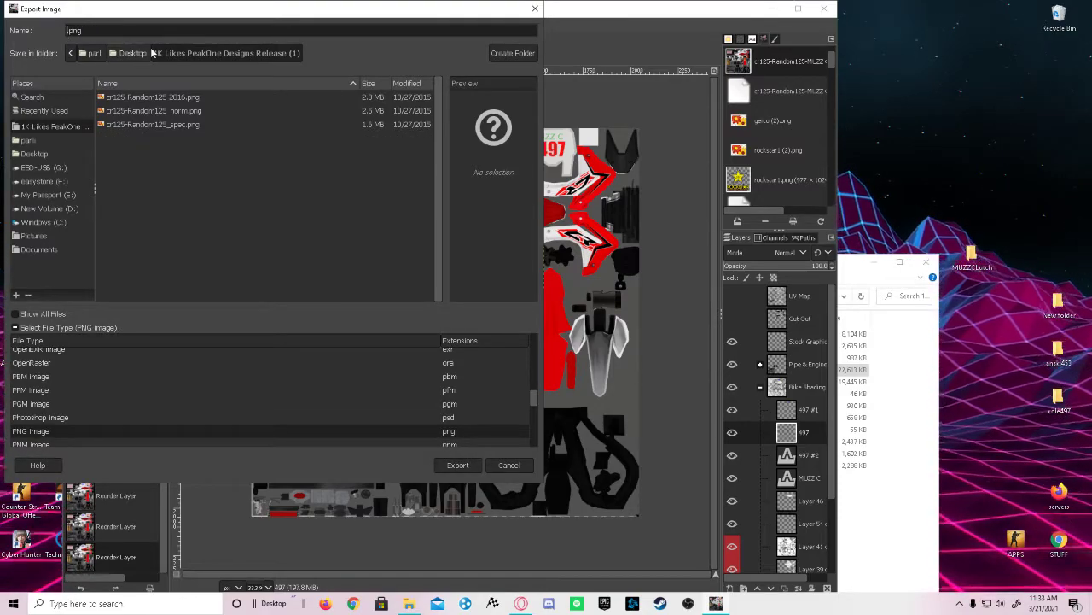
Export the skin as cr125-Random125-MUZZ CLutch.png with the default PNG options, and close the image editor.
{"action": "type", "text": "cr1"}
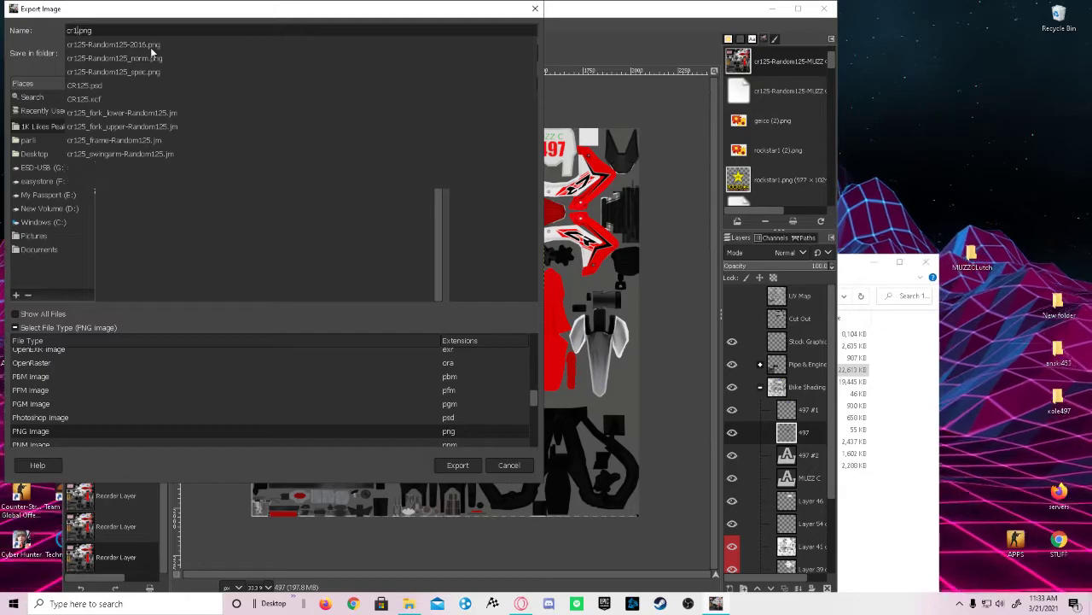
{"action": "type", "text": "25"}
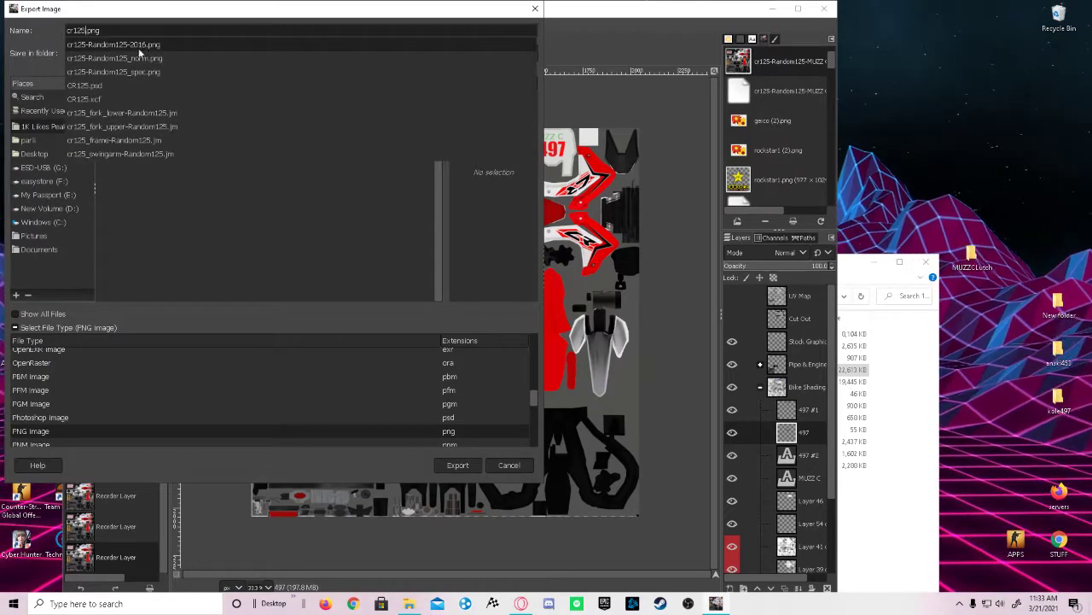
{"action": "left_click", "coordinate": [142, 46]}
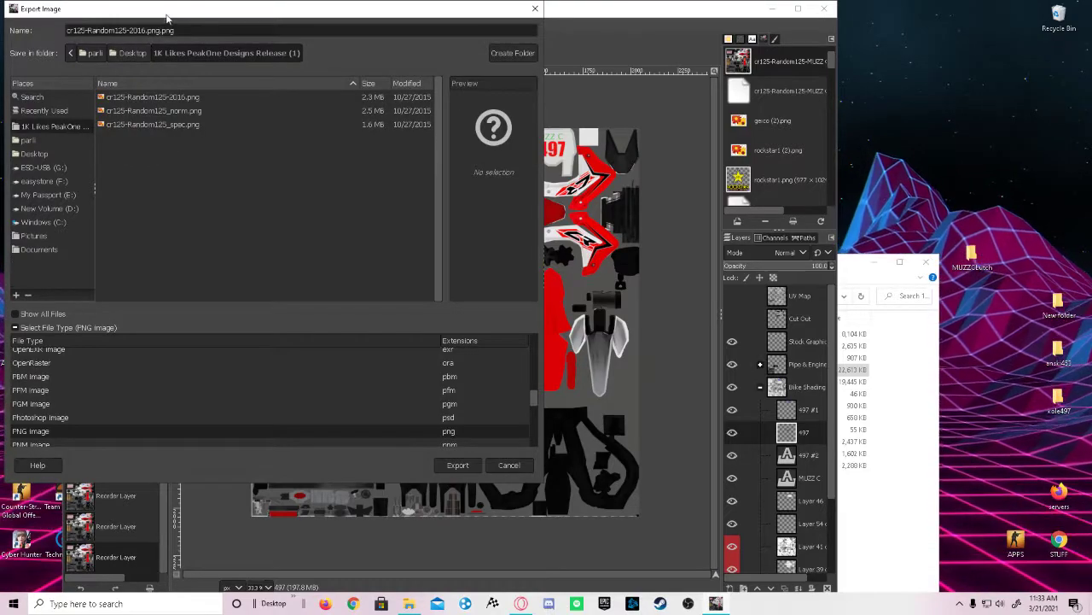
{"action": "key", "text": "BackSpace"}
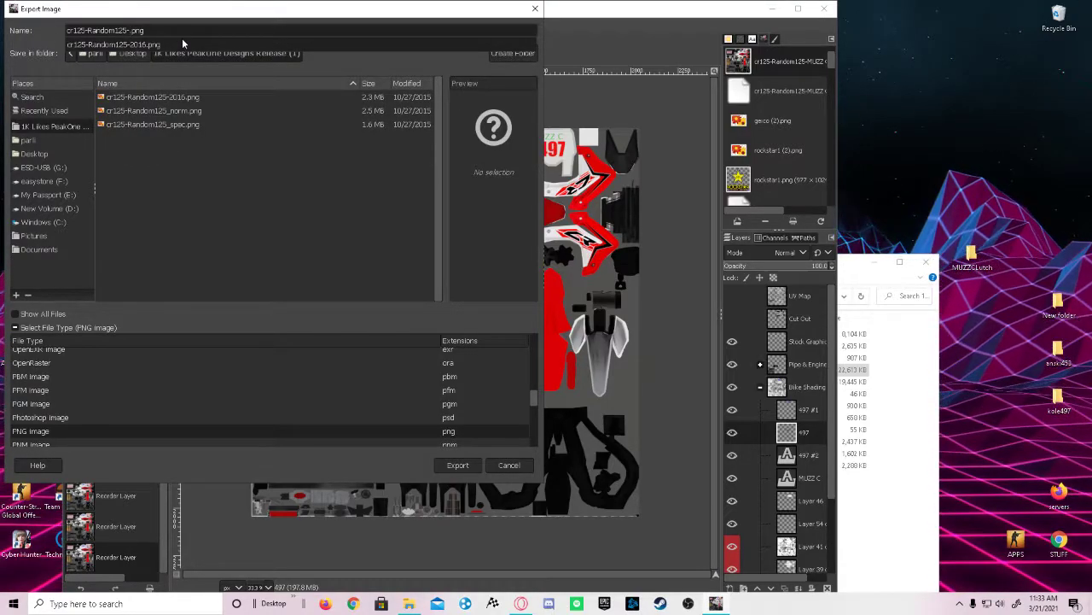
{"action": "type", "text": "MUZZ"}
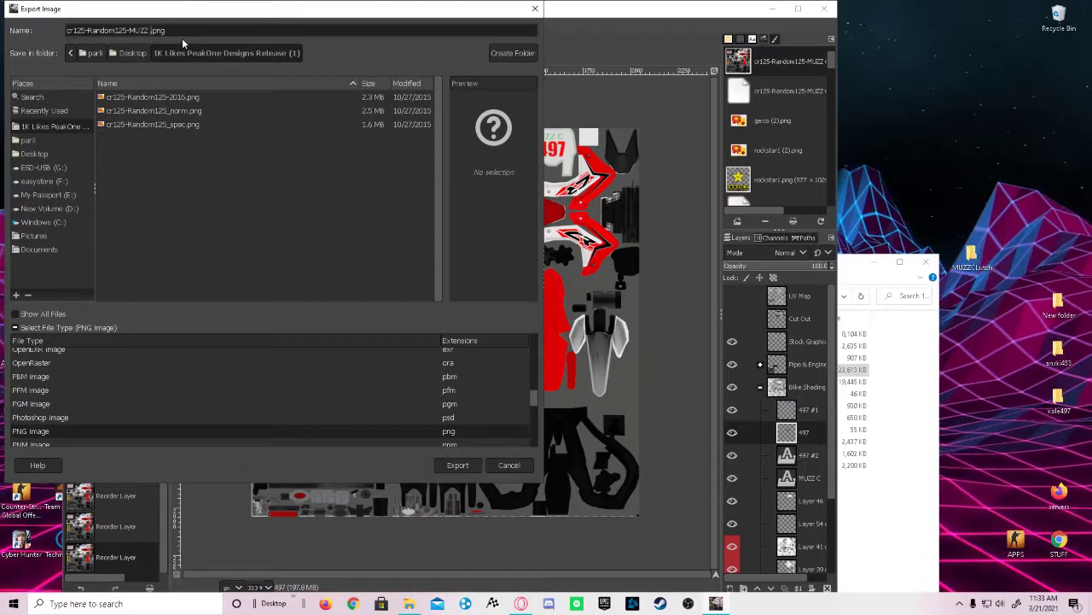
{"action": "type", "text": " CLutch"}
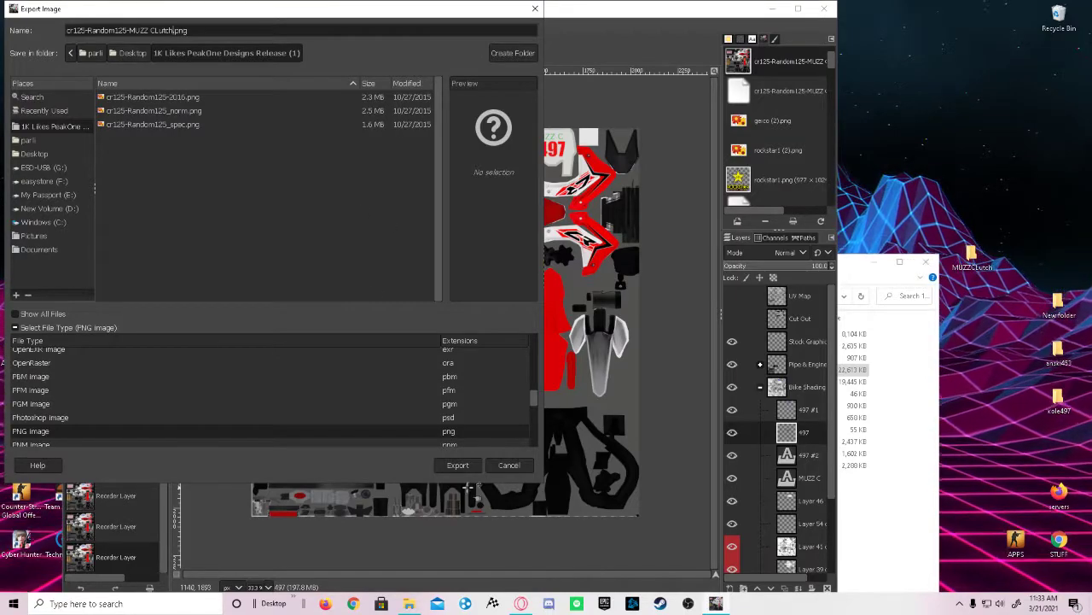
{"action": "left_click", "coordinate": [458, 465]}
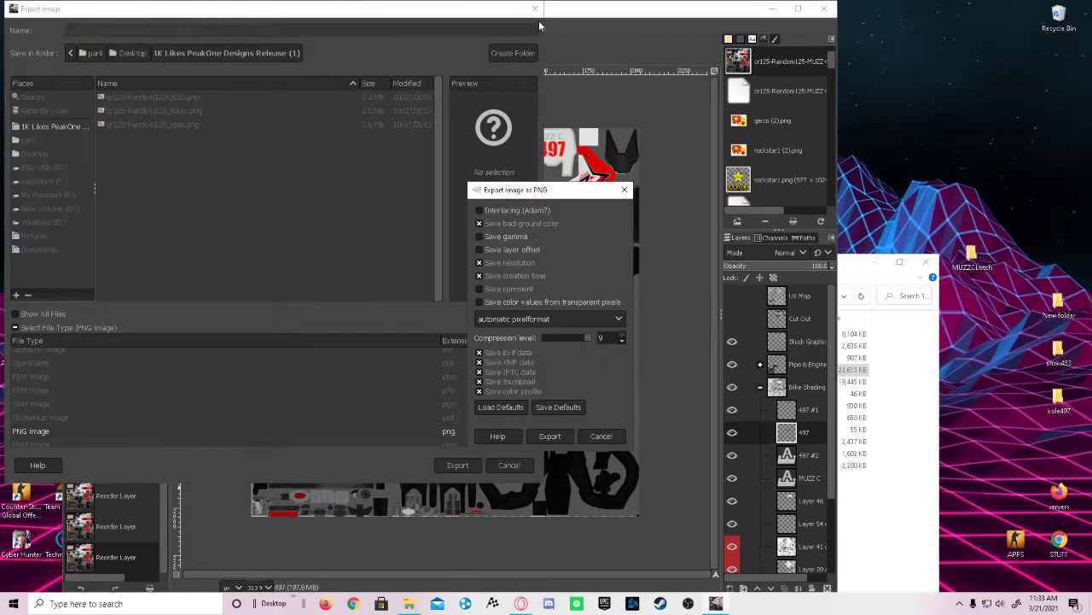
{"action": "left_click", "coordinate": [549, 436]}
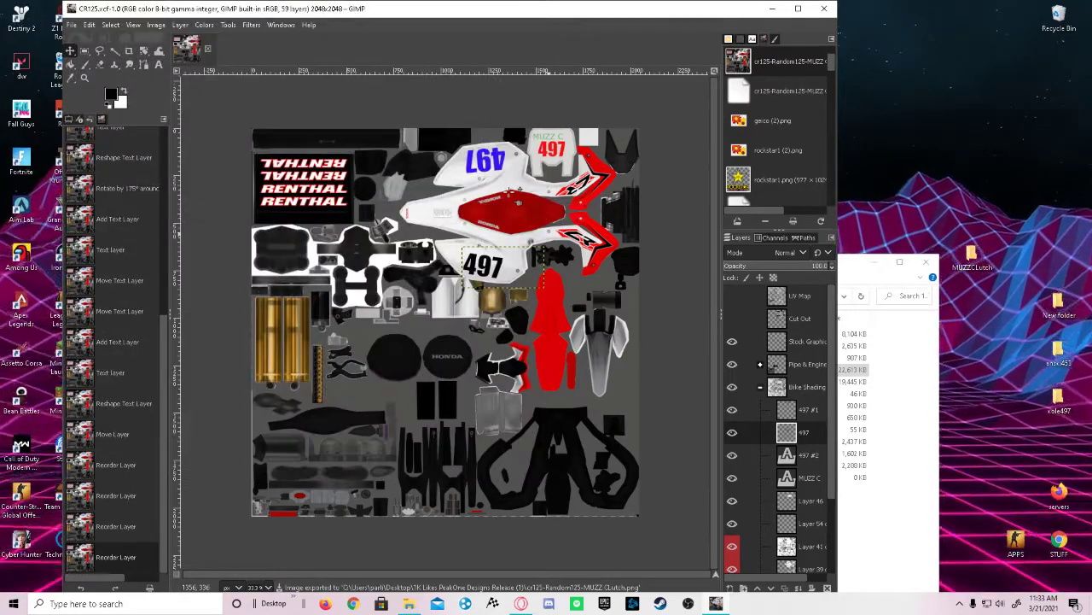
{"action": "left_click", "coordinate": [826, 8]}
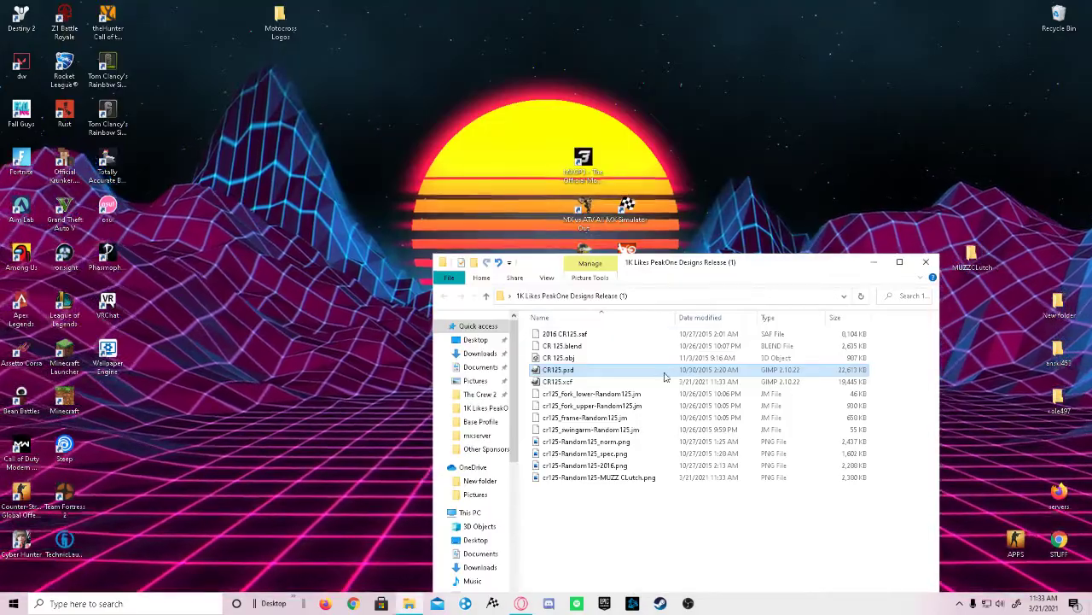
Move CR125.xcf and CR125.psd out of the release folder onto the desktop.
{"action": "left_click_drag", "start_coordinate": [575, 382], "coordinate": [370, 97]}
{"action": "double_click", "coordinate": [565, 373]}
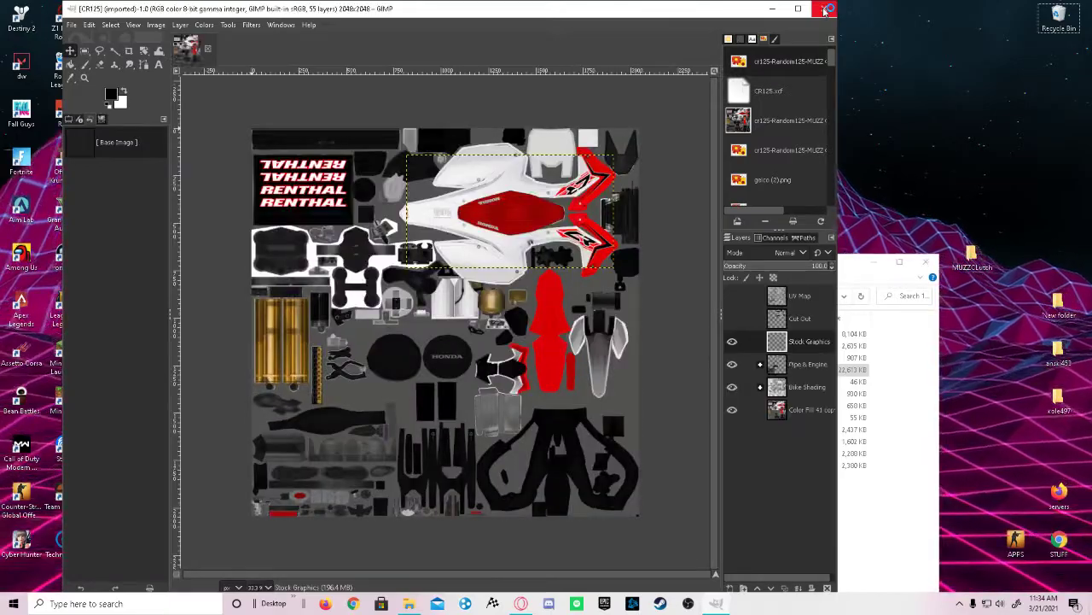
{"action": "left_click", "coordinate": [824, 9]}
{"action": "left_click_drag", "start_coordinate": [558, 370], "coordinate": [420, 72]}
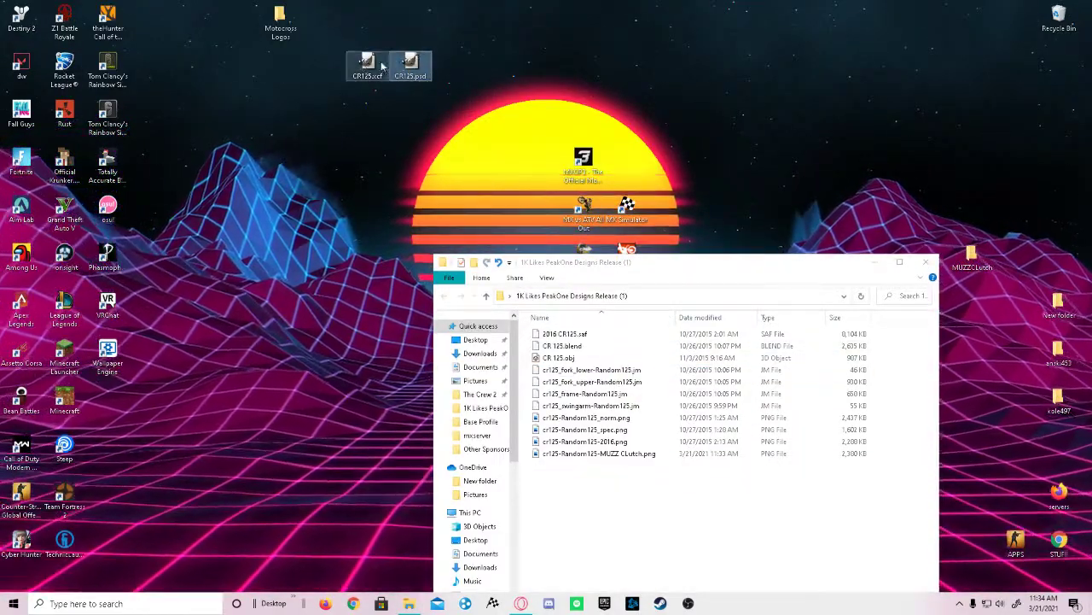
Move all remaining files from the release folder into the MUZZCLutch folder on the desktop, and close the release folder.
{"action": "left_click", "coordinate": [589, 453]}
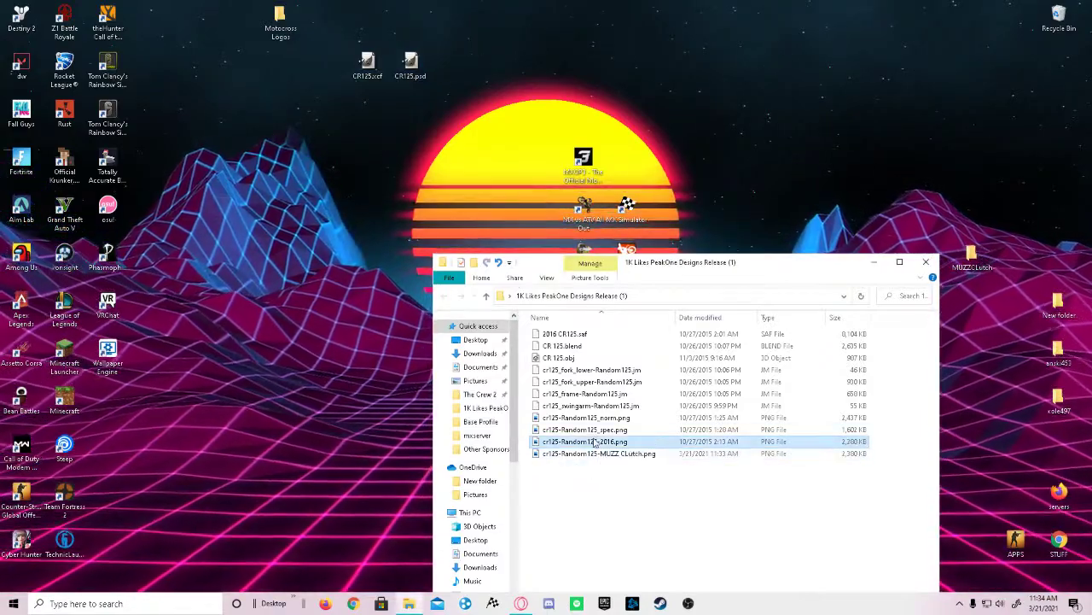
{"action": "left_click", "coordinate": [594, 418]}
{"action": "left_click", "coordinate": [572, 485]}
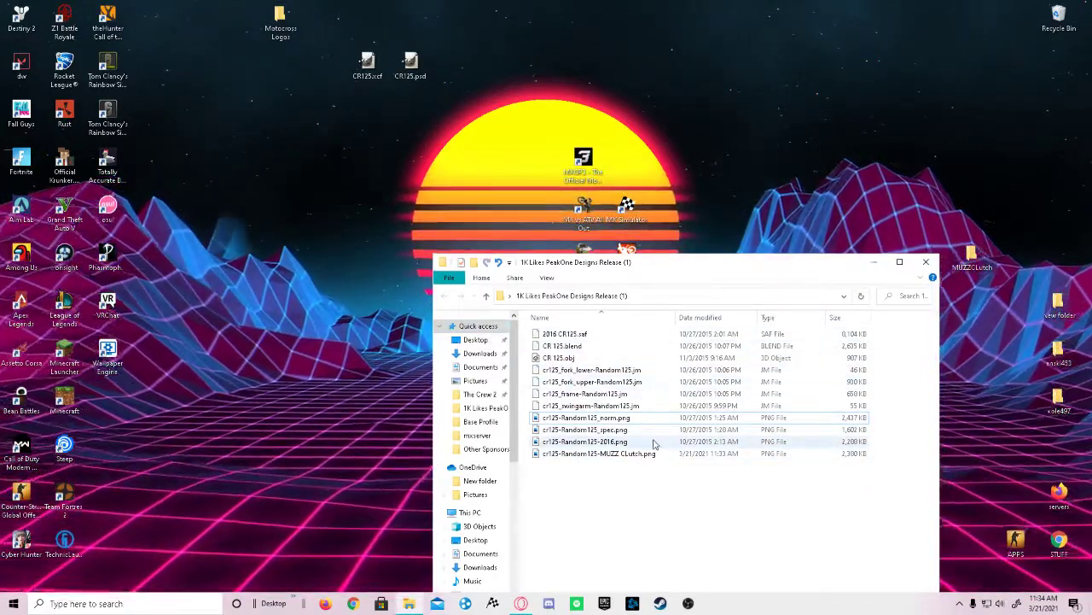
{"action": "left_click_drag", "start_coordinate": [410, 62], "coordinate": [411, 17]}
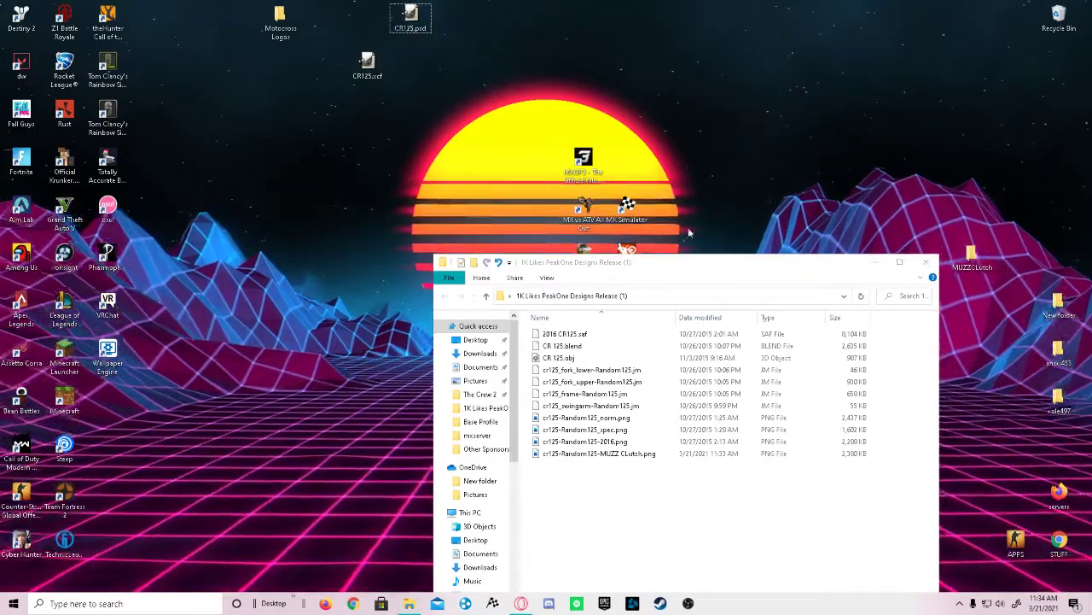
{"action": "double_click", "coordinate": [971, 256]}
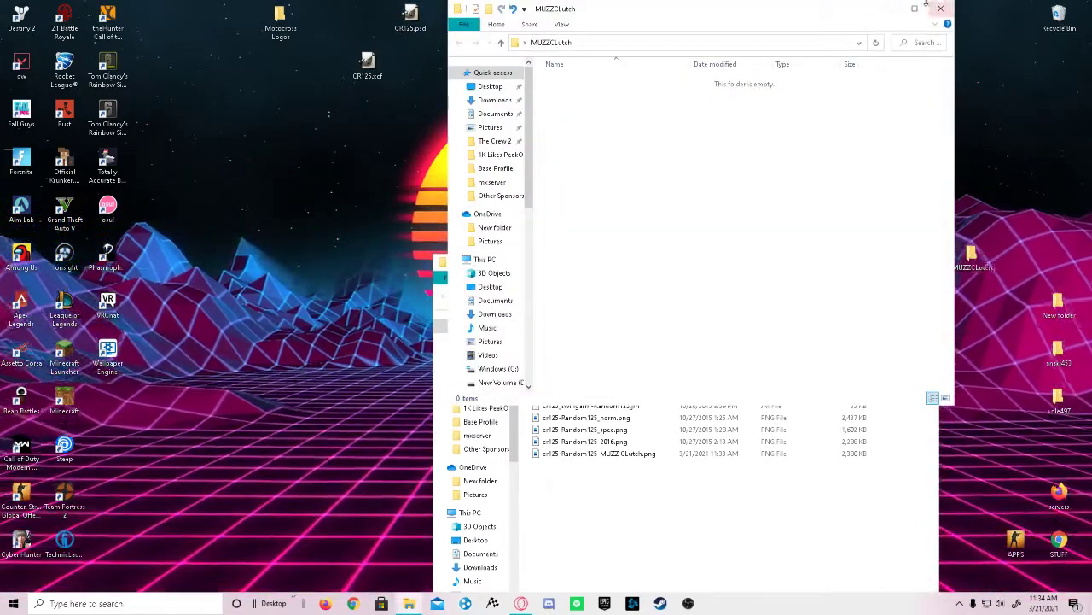
{"action": "left_click", "coordinate": [940, 9]}
{"action": "left_click_drag", "start_coordinate": [607, 501], "coordinate": [972, 256]}
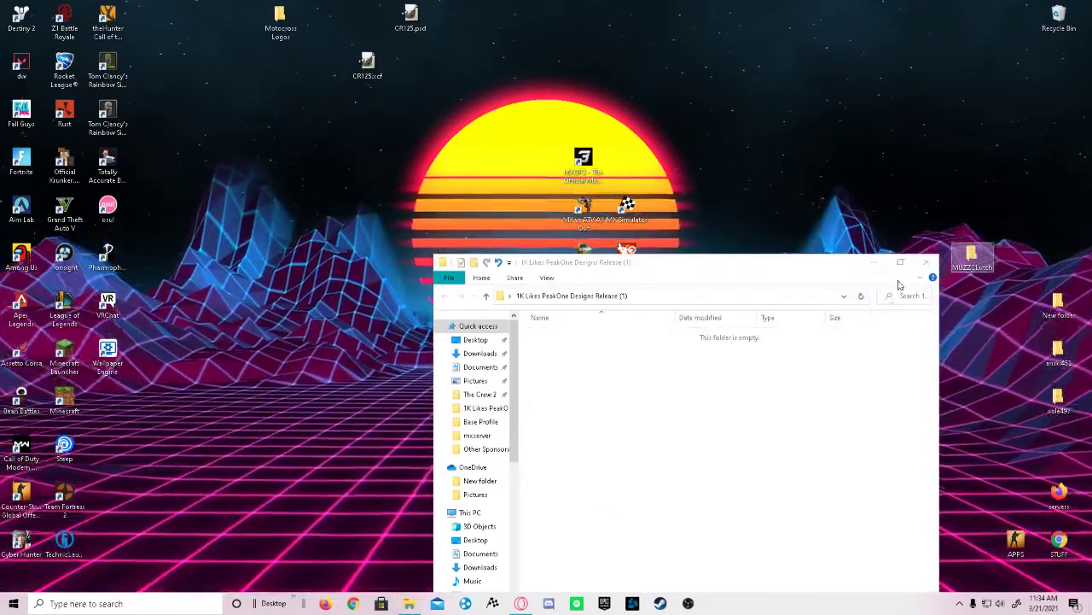
{"action": "left_click", "coordinate": [932, 265]}
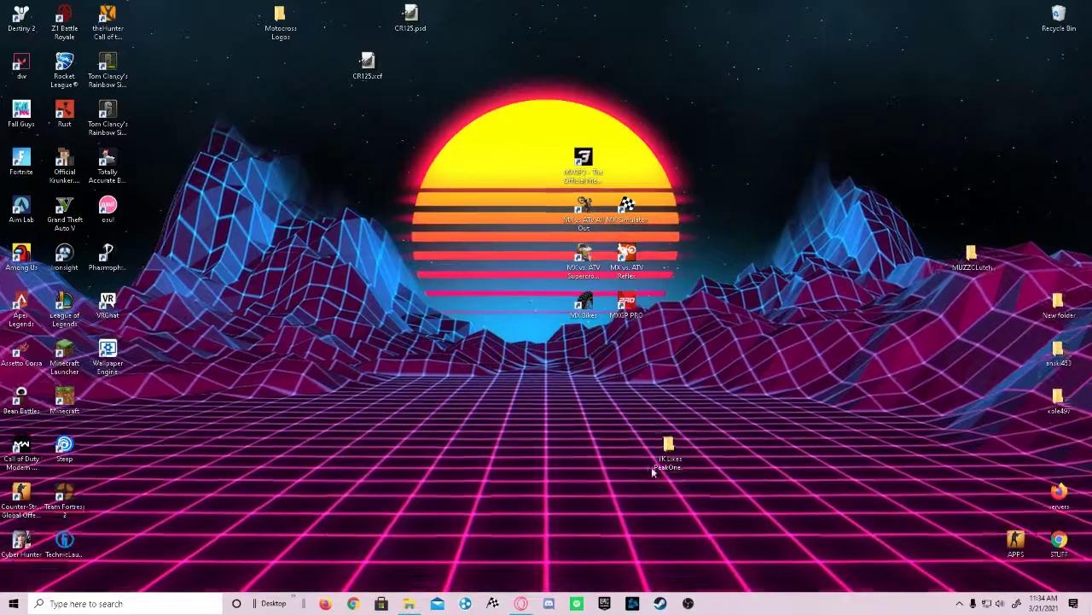
Place the release and Motocross Logos folders beside CR125.psd, and put MUZZCLutch directly above New folder on the desktop.
{"action": "left_click_drag", "start_coordinate": [652, 466], "coordinate": [367, 26]}
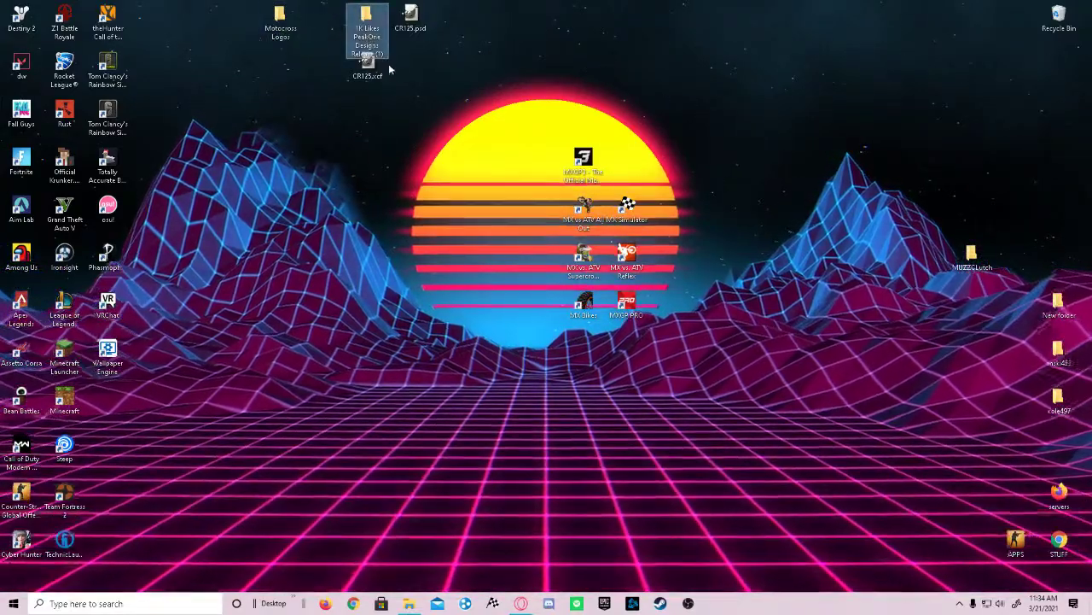
{"action": "left_click_drag", "start_coordinate": [298, 28], "coordinate": [343, 26]}
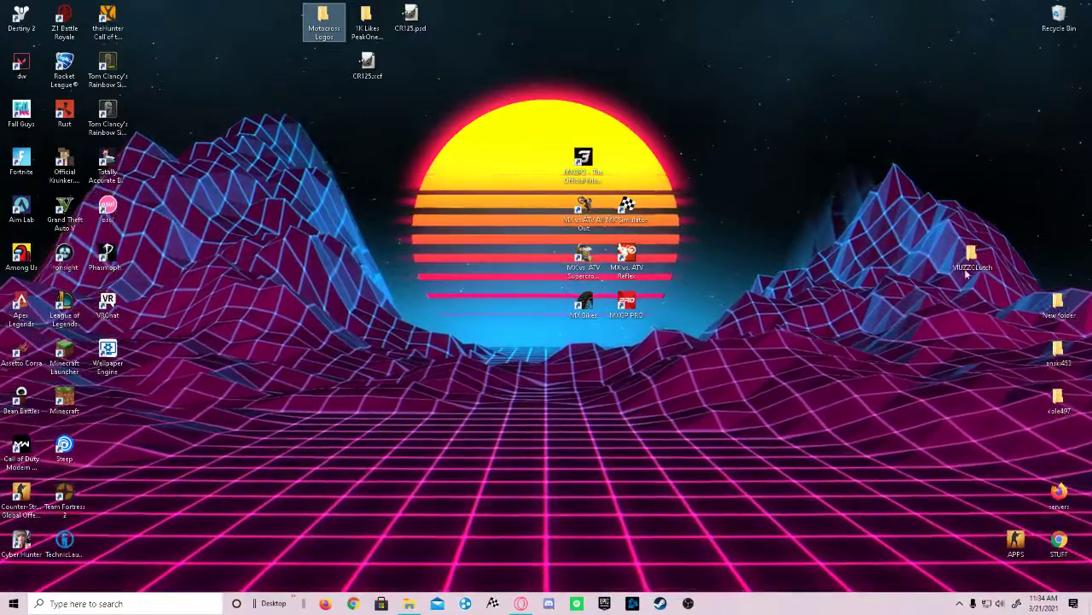
{"action": "left_click", "coordinate": [972, 256]}
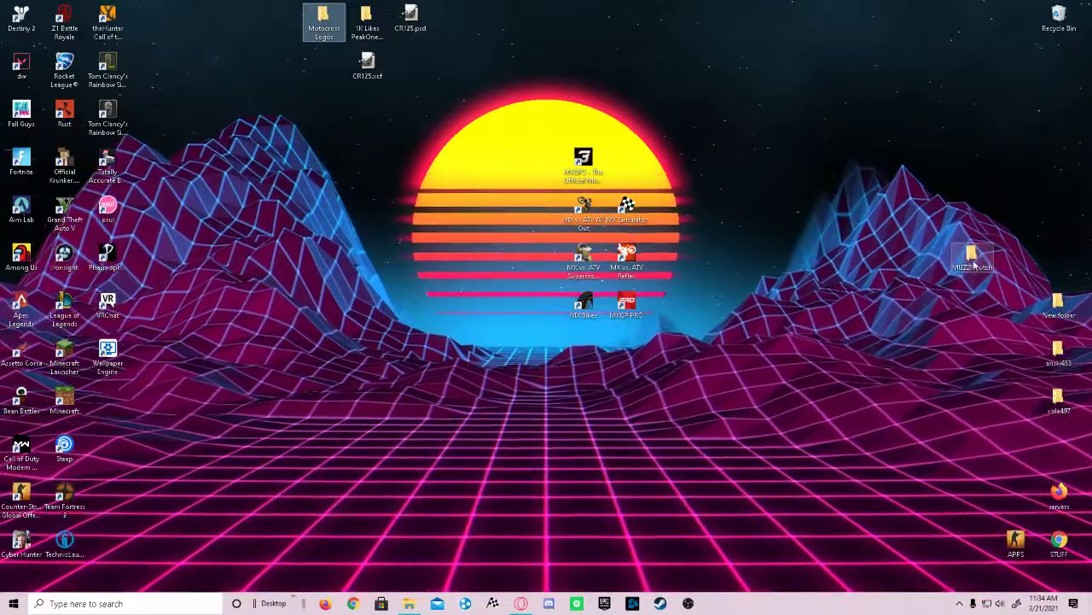
{"action": "left_click_drag", "start_coordinate": [971, 256], "coordinate": [1077, 254]}
Check the contents of New folder on the desktop, and delete the folder.
{"action": "double_click", "coordinate": [1061, 306]}
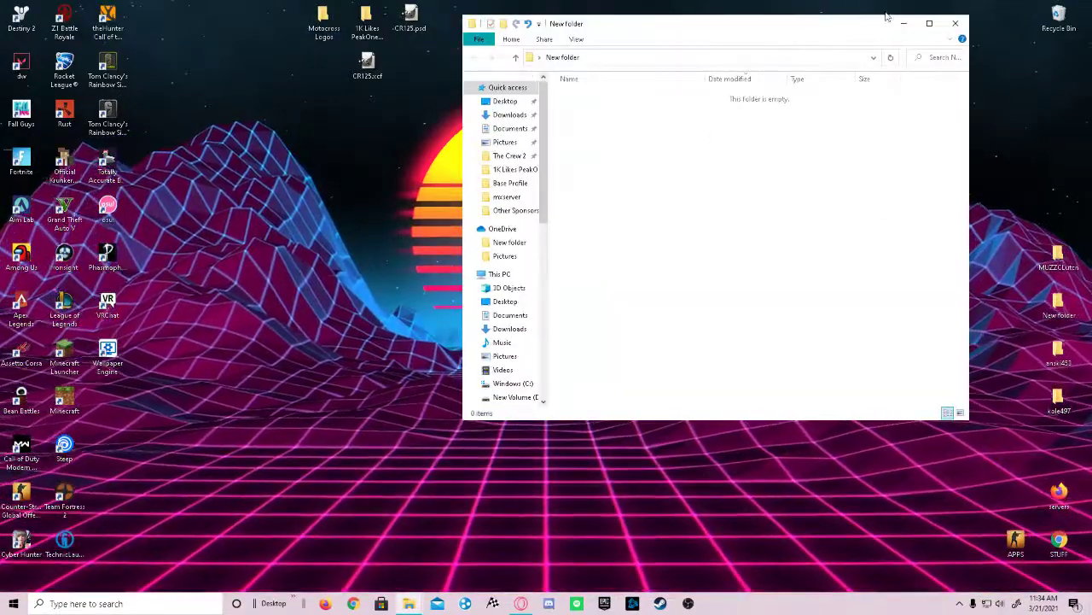
{"action": "left_click", "coordinate": [954, 23]}
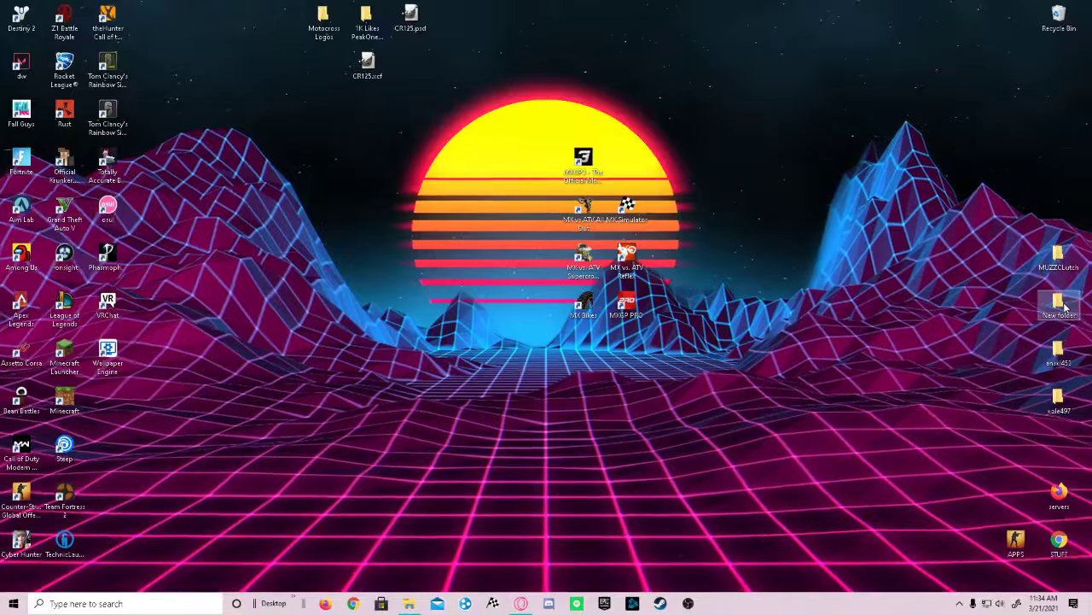
{"action": "right_click", "coordinate": [1058, 303]}
{"action": "left_click", "coordinate": [973, 477]}
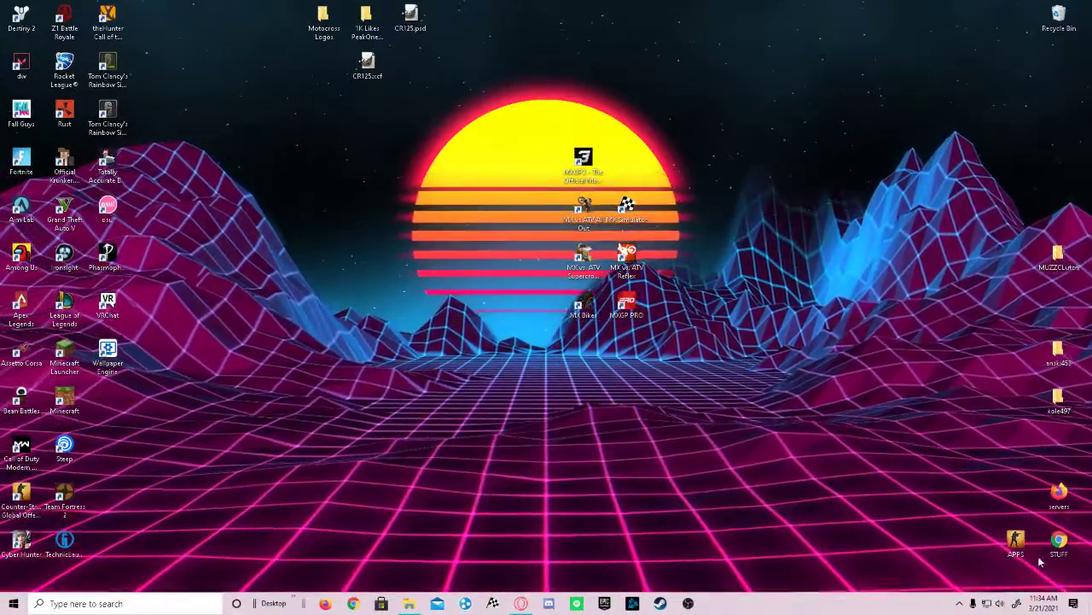
Launch SAF Creator from the APPS folder, enable stripping the selected folder from the path, and choose the desktop MUZZCLutch folder as source.
{"action": "double_click", "coordinate": [1016, 540]}
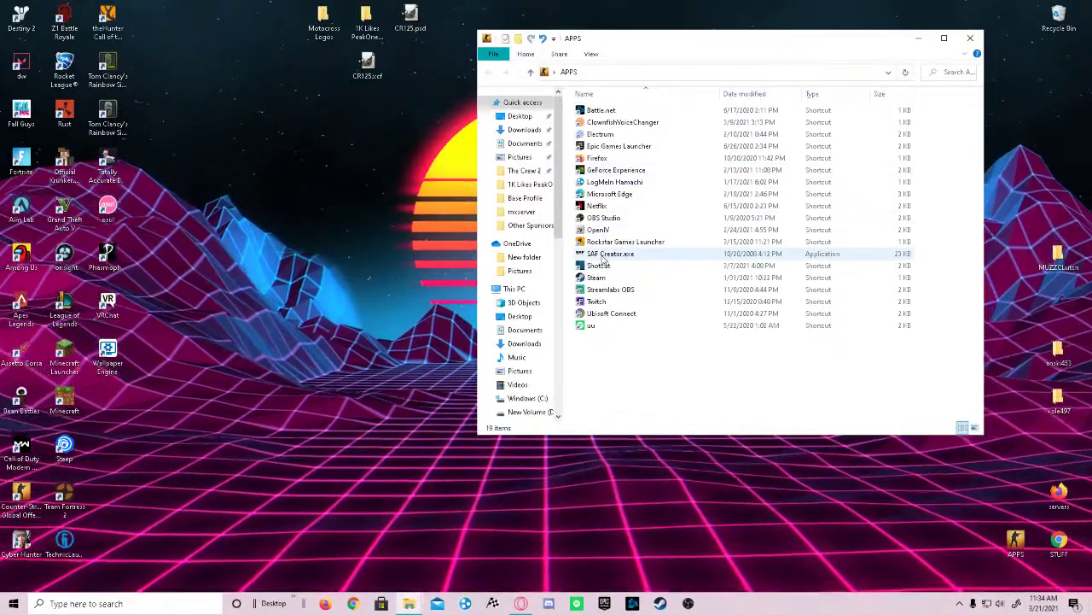
{"action": "double_click", "coordinate": [608, 255]}
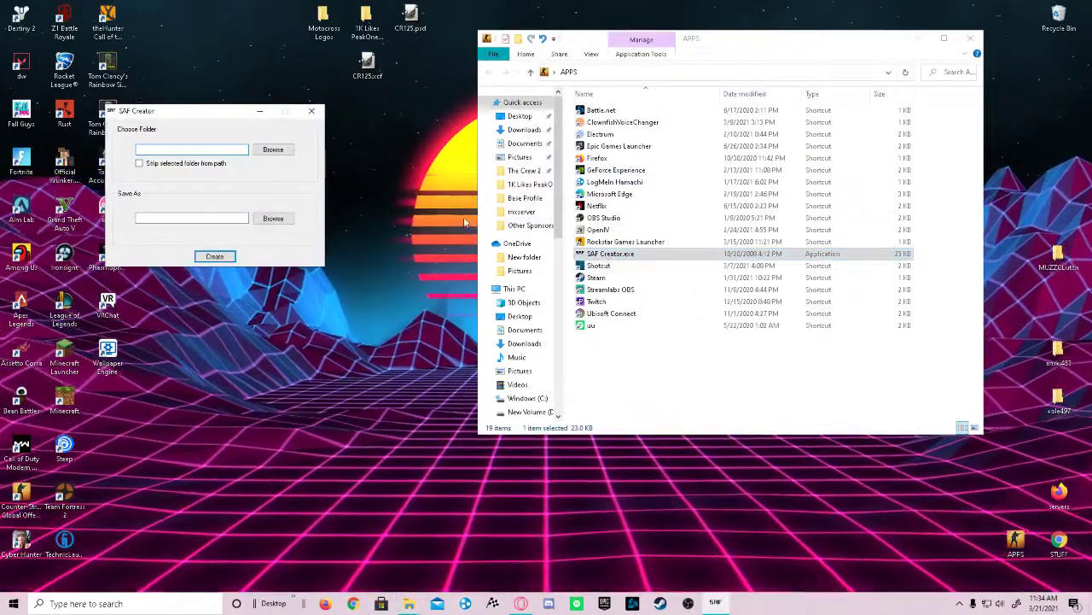
{"action": "left_click", "coordinate": [150, 165]}
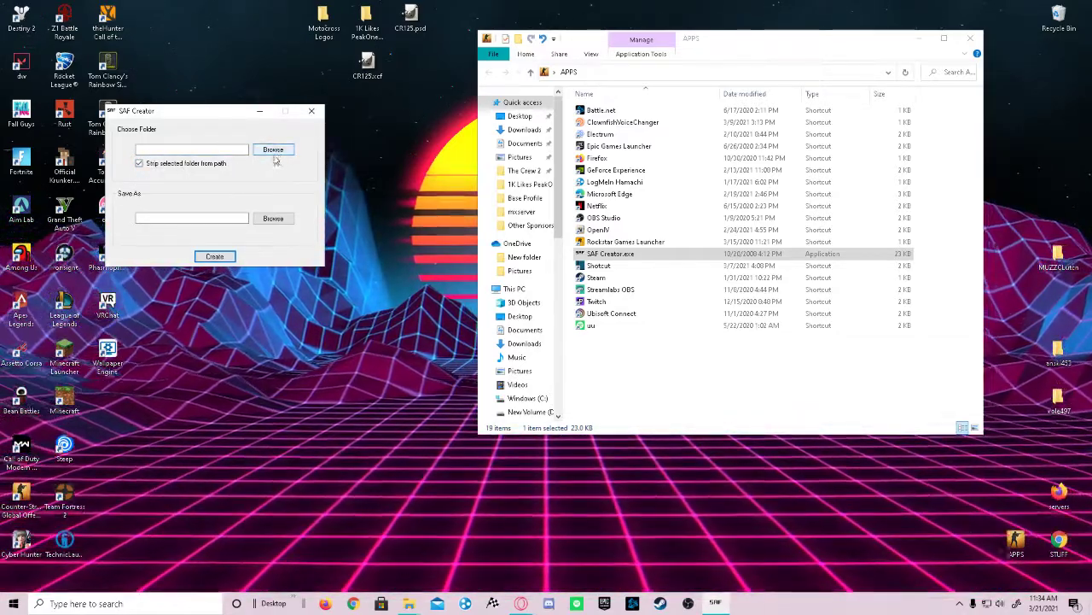
{"action": "left_click", "coordinate": [273, 150]}
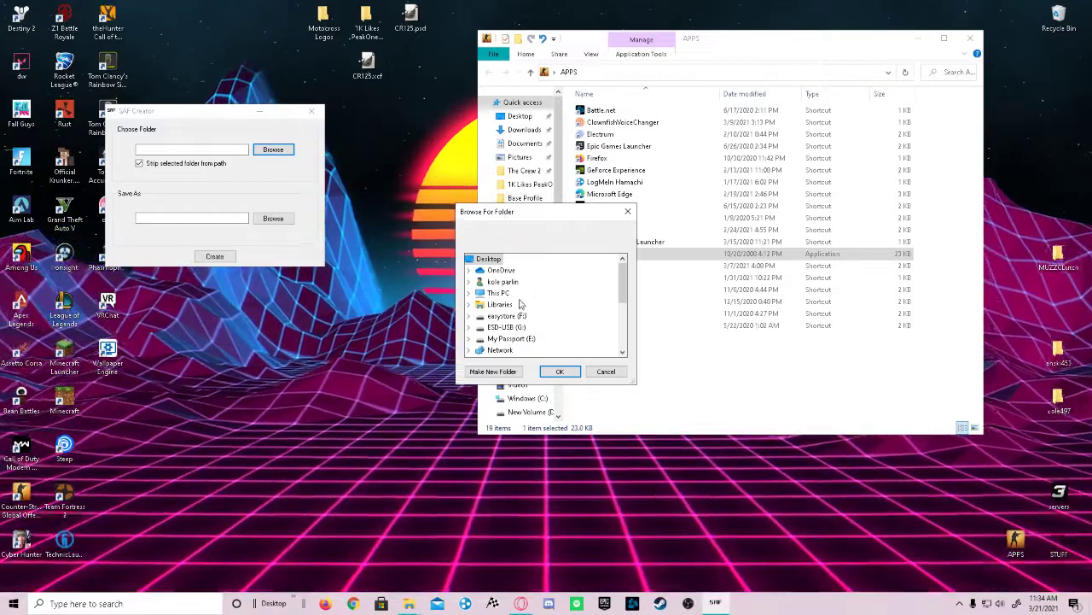
{"action": "scroll", "coordinate": [506, 317], "scroll_direction": "down", "scroll_amount": 3}
{"action": "scroll", "coordinate": [514, 340], "scroll_direction": "down", "scroll_amount": 1}
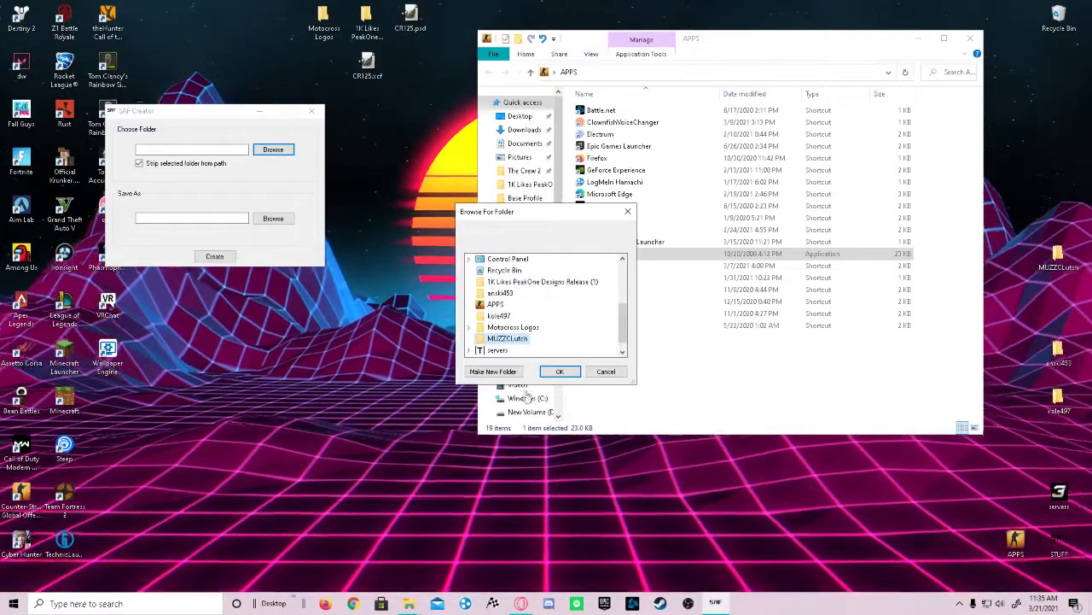
{"action": "left_click", "coordinate": [556, 373]}
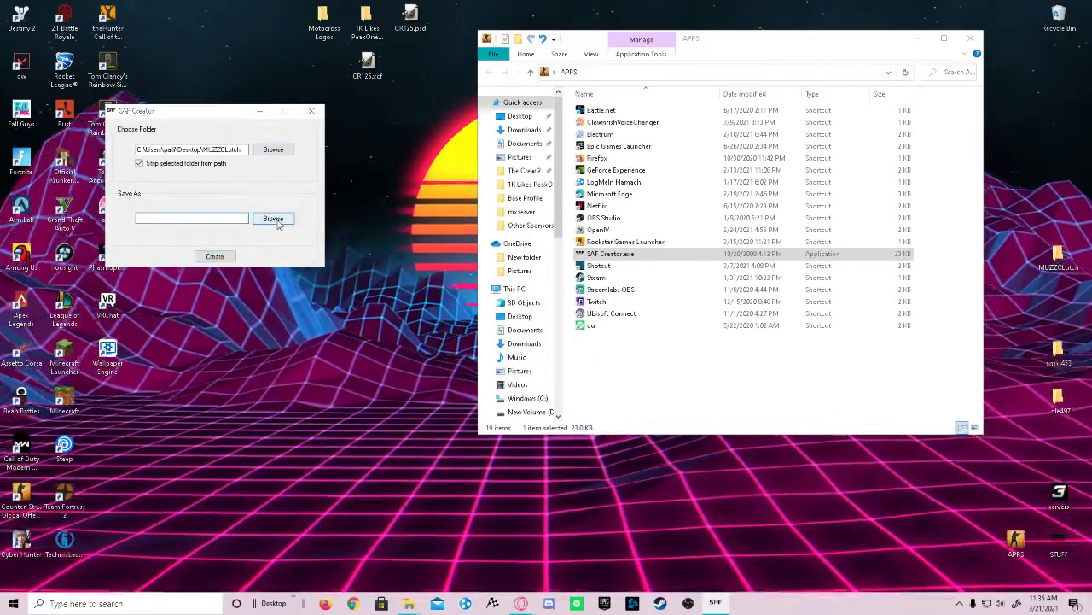
Set the output to MUZZ CLutch.saf in Documents and create the SAF file.
{"action": "left_click", "coordinate": [273, 220]}
{"action": "left_click", "coordinate": [207, 367]}
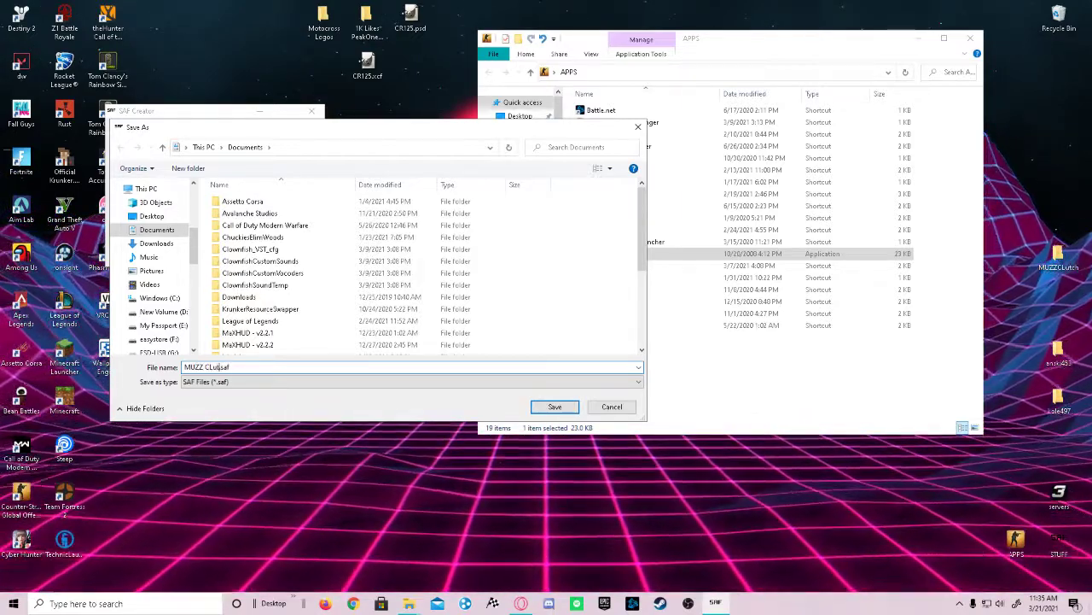
{"action": "left_click", "coordinate": [554, 406]}
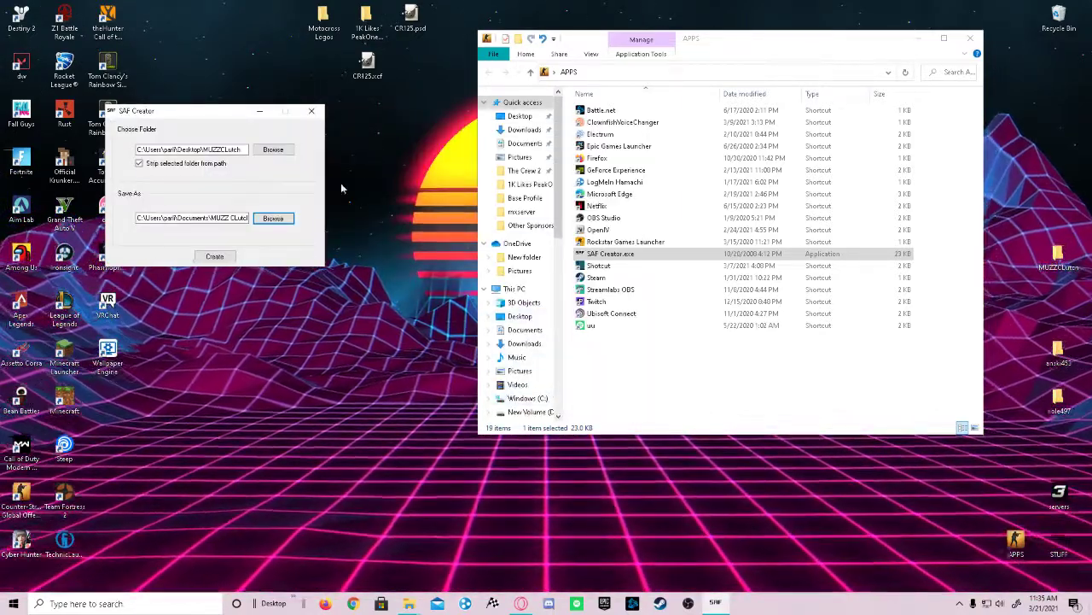
{"action": "left_click", "coordinate": [214, 256]}
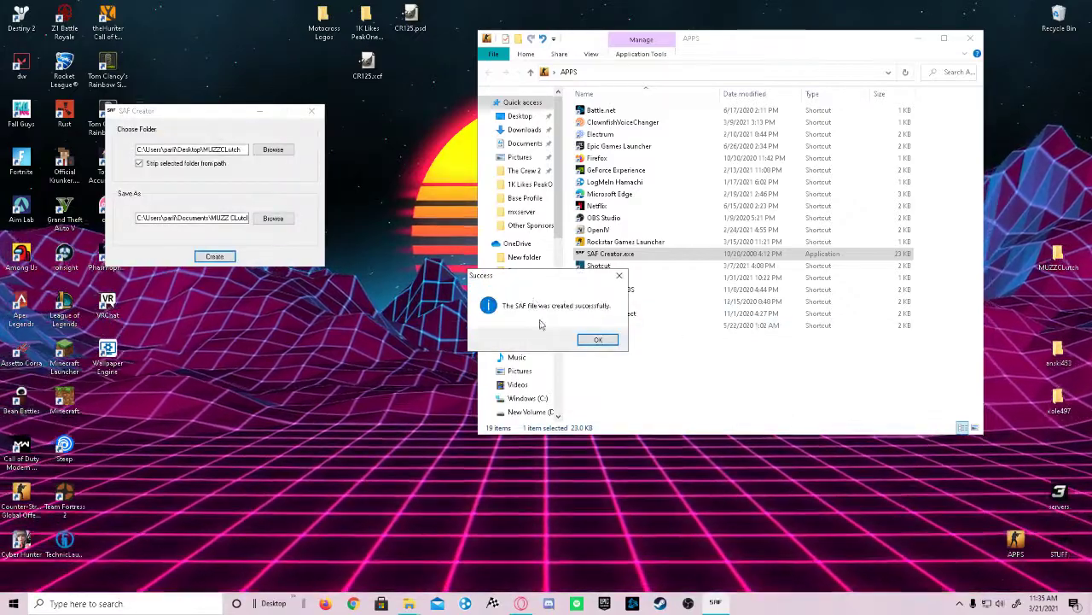
Move MUZZ CLutch.saf from Documents to the desktop and dismiss the SAF Creator message.
{"action": "left_click", "coordinate": [546, 339]}
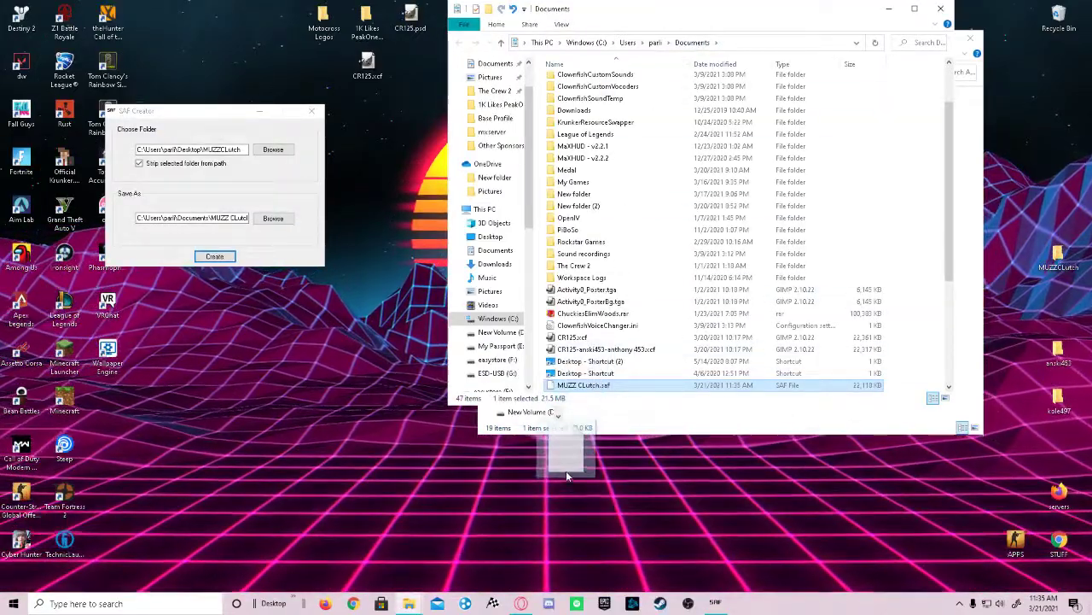
{"action": "left_click_drag", "start_coordinate": [566, 476], "coordinate": [578, 465]}
{"action": "left_click", "coordinate": [944, 9]}
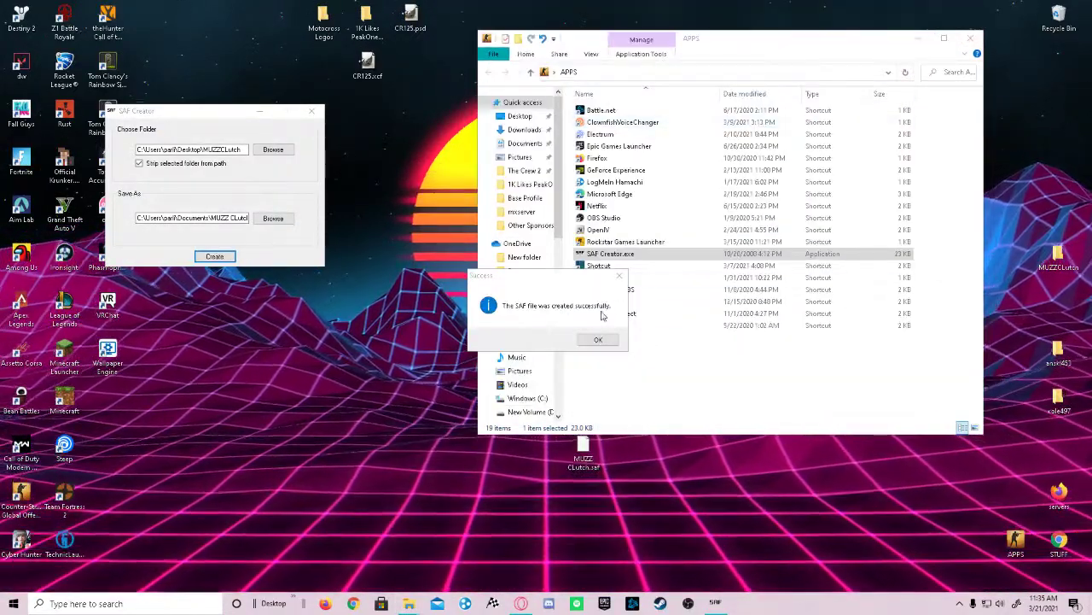
{"action": "left_click", "coordinate": [598, 340]}
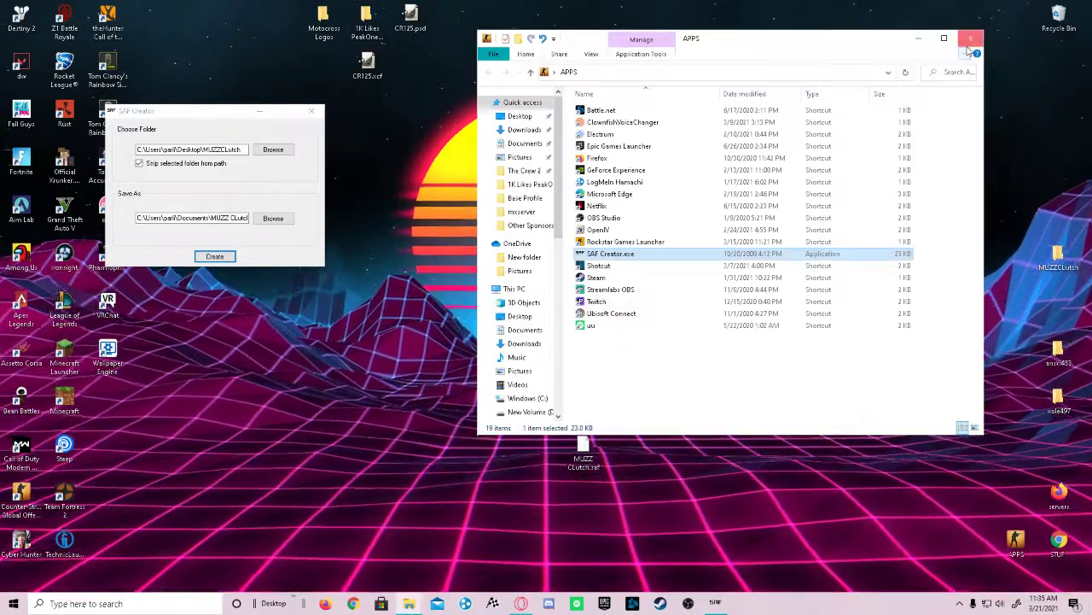
Close the APPS folder and SAF Creator, and move MUZZ CLutch.saf to an open spot on the desktop.
{"action": "left_click", "coordinate": [971, 43]}
{"action": "left_click", "coordinate": [312, 110]}
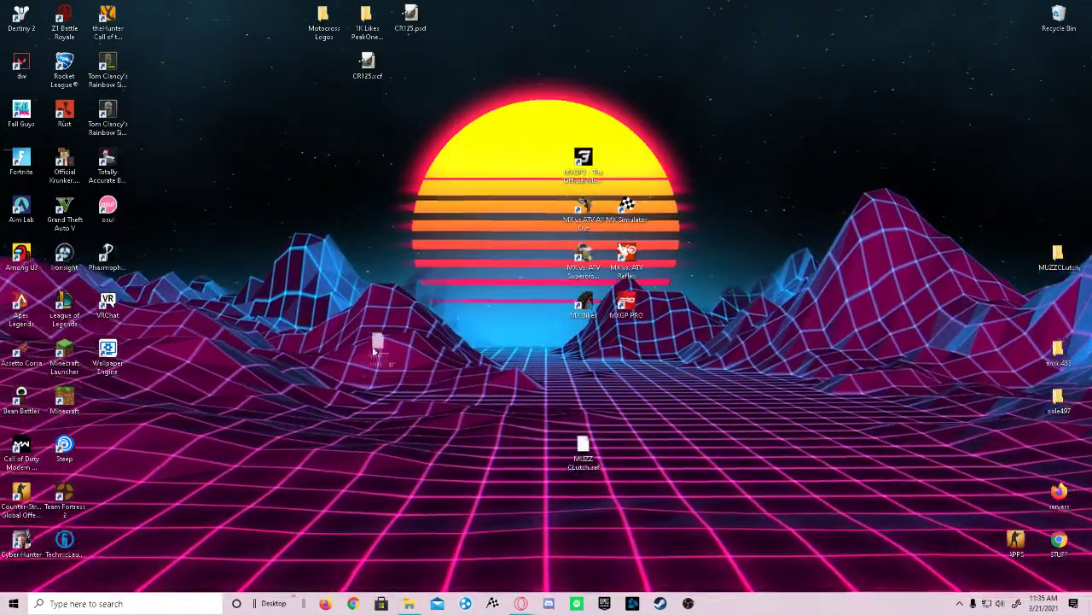
{"action": "left_click_drag", "start_coordinate": [374, 350], "coordinate": [380, 352]}
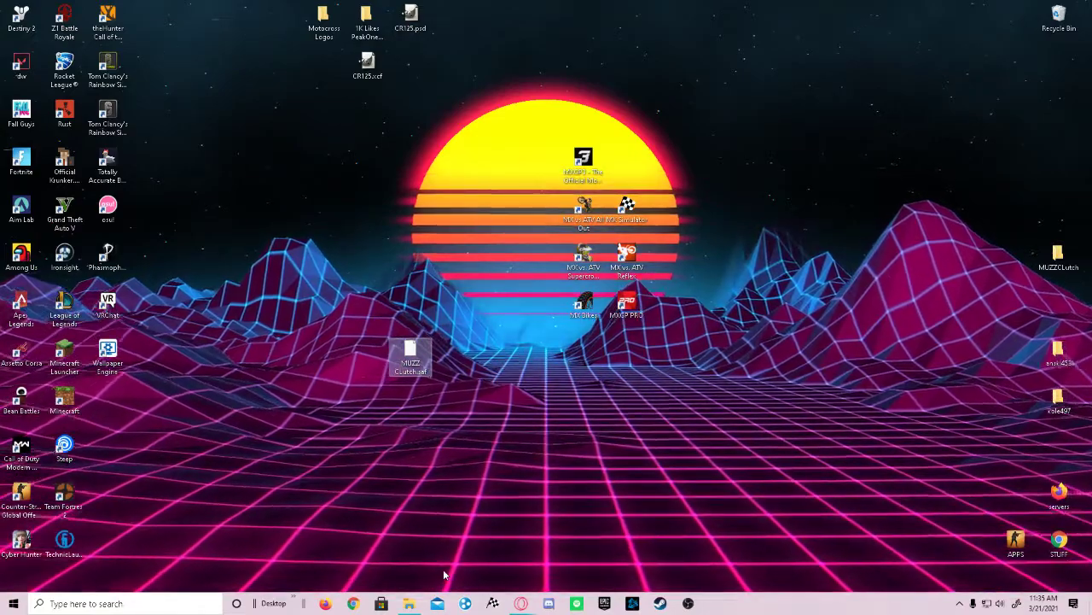
{"action": "left_click", "coordinate": [410, 603]}
{"action": "left_click", "coordinate": [929, 260]}
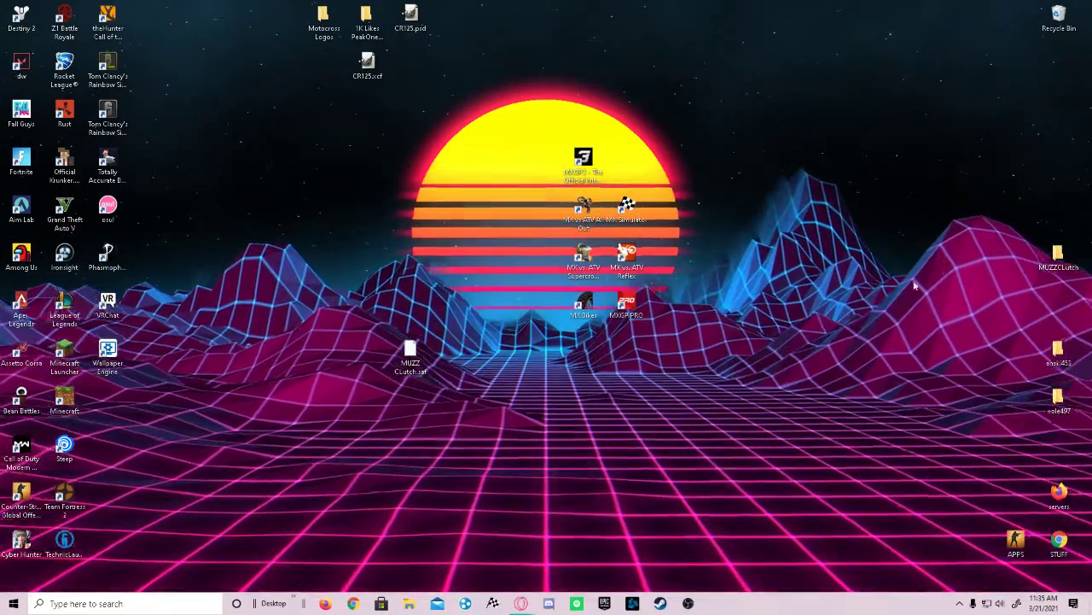
Search Windows for "MX Sim" and open the MX Simulator Personal Folder.
{"action": "left_click", "coordinate": [168, 605]}
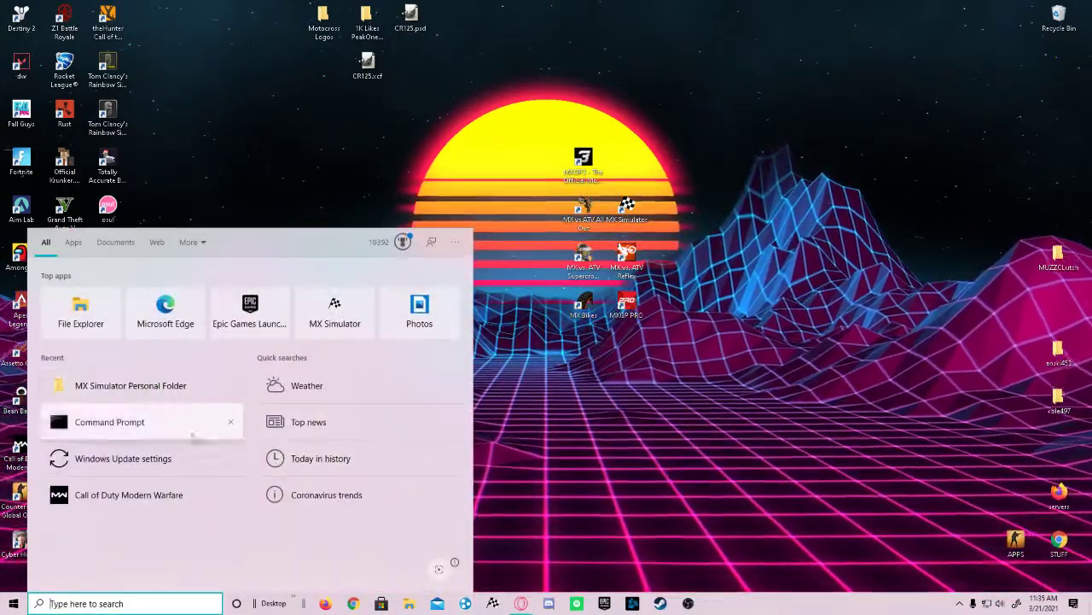
{"action": "type", "text": "Mz"}
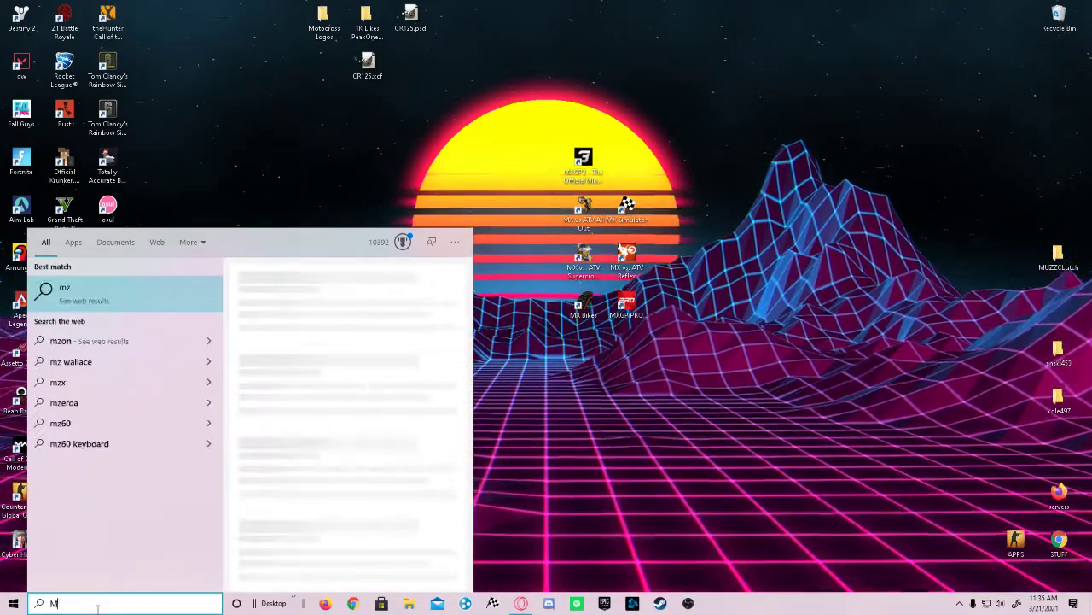
{"action": "type", "text": "X SDIm"}
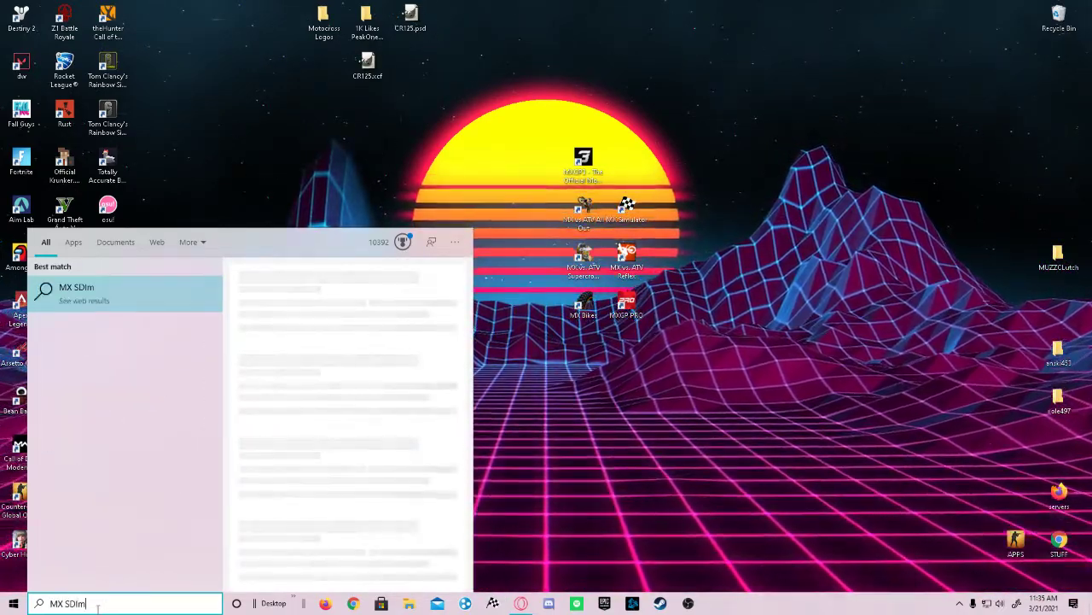
{"action": "key", "text": "BackSpace"}
{"action": "key", "text": "BackSpace"}
{"action": "key", "text": "BackSpace"}
{"action": "type", "text": "im"}
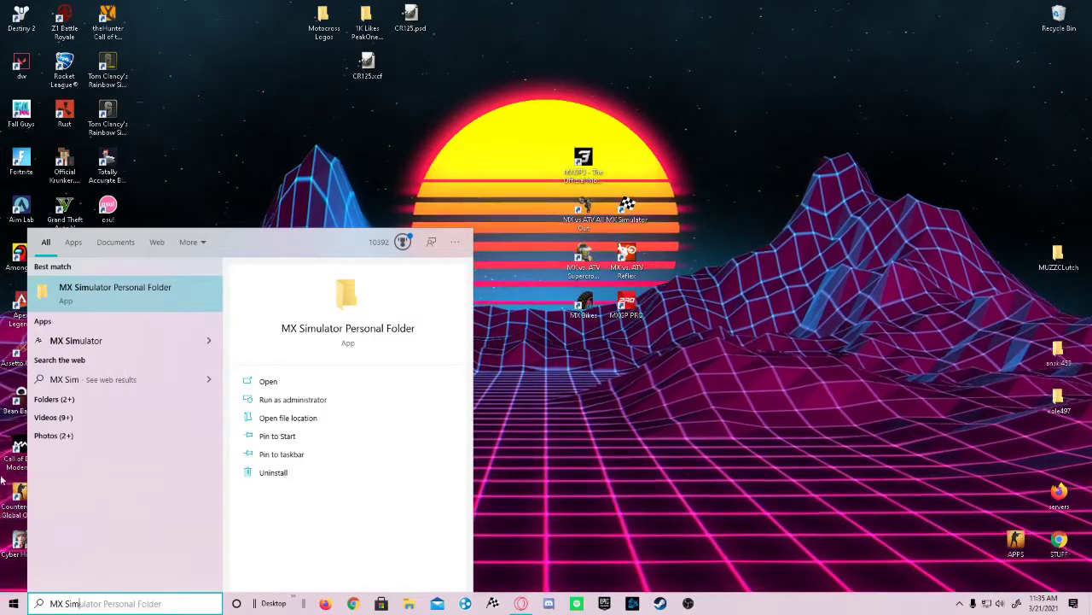
{"action": "key", "text": "Return"}
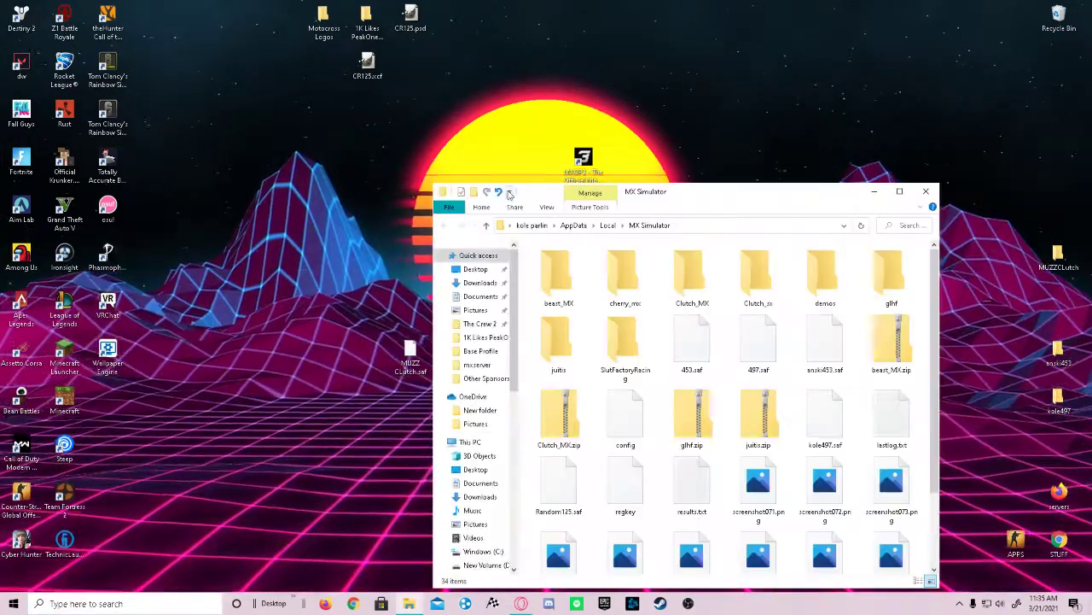
Move MUZZ CLutch.saf from the desktop into the MX Simulator personal folder, and put the folder window away.
{"action": "left_click_drag", "start_coordinate": [700, 194], "coordinate": [765, 123]}
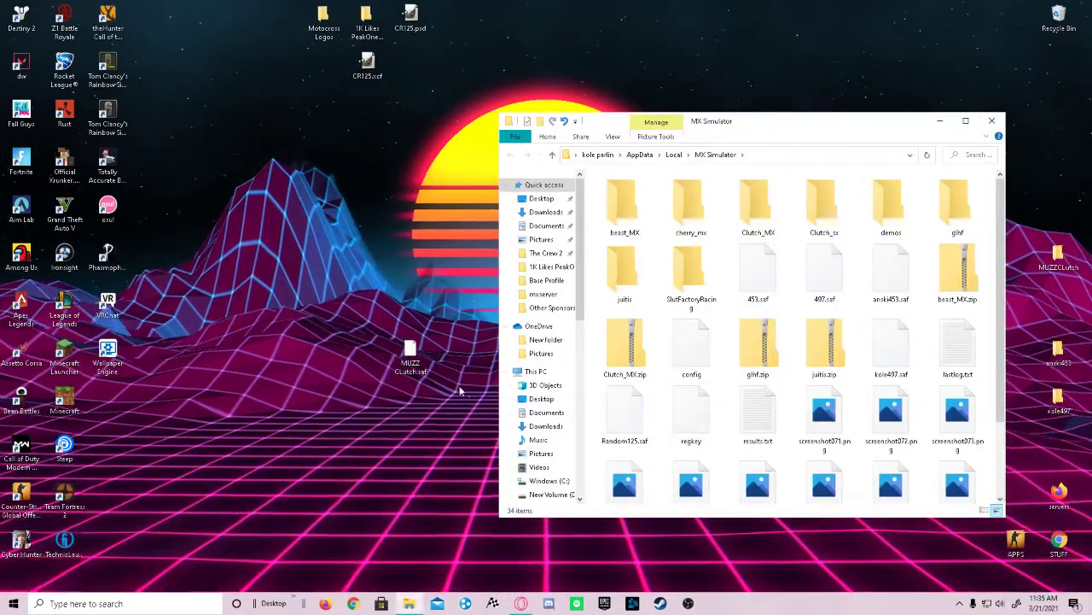
{"action": "left_click_drag", "start_coordinate": [410, 357], "coordinate": [633, 446]}
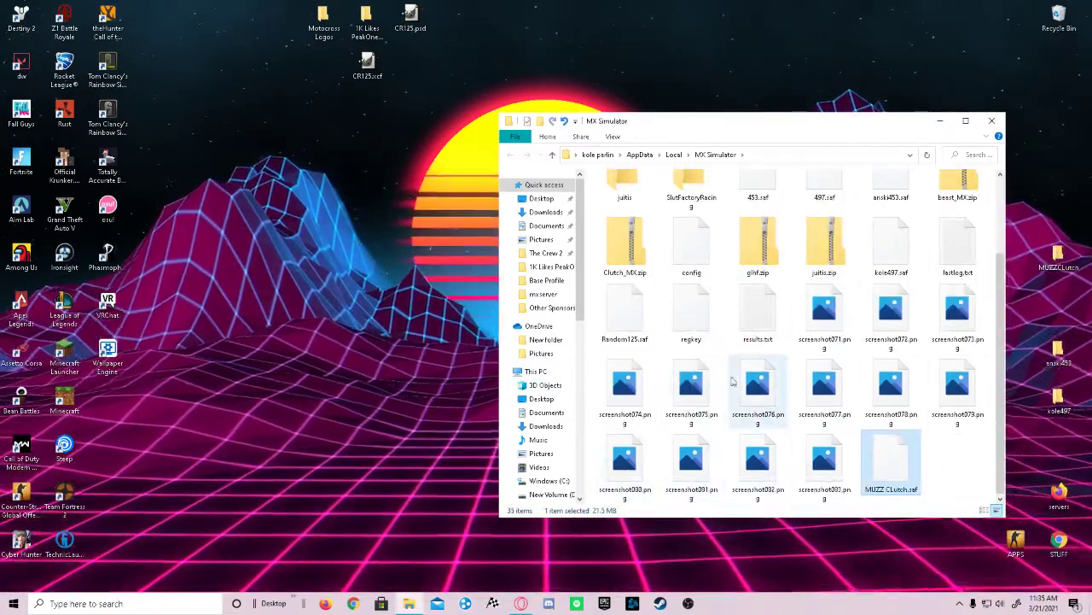
{"action": "left_click", "coordinate": [625, 314]}
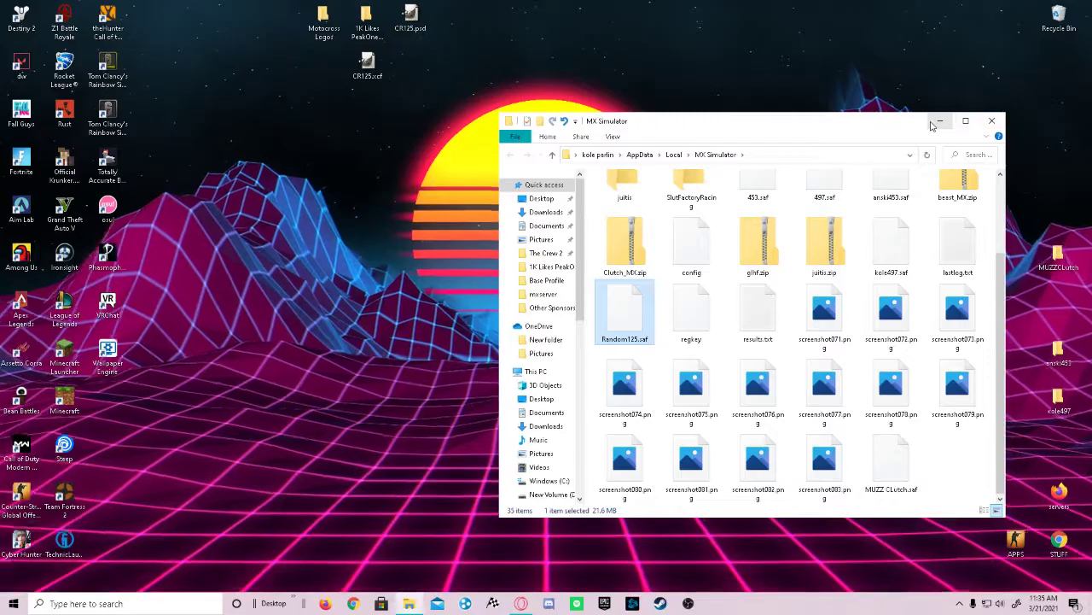
{"action": "left_click", "coordinate": [935, 124]}
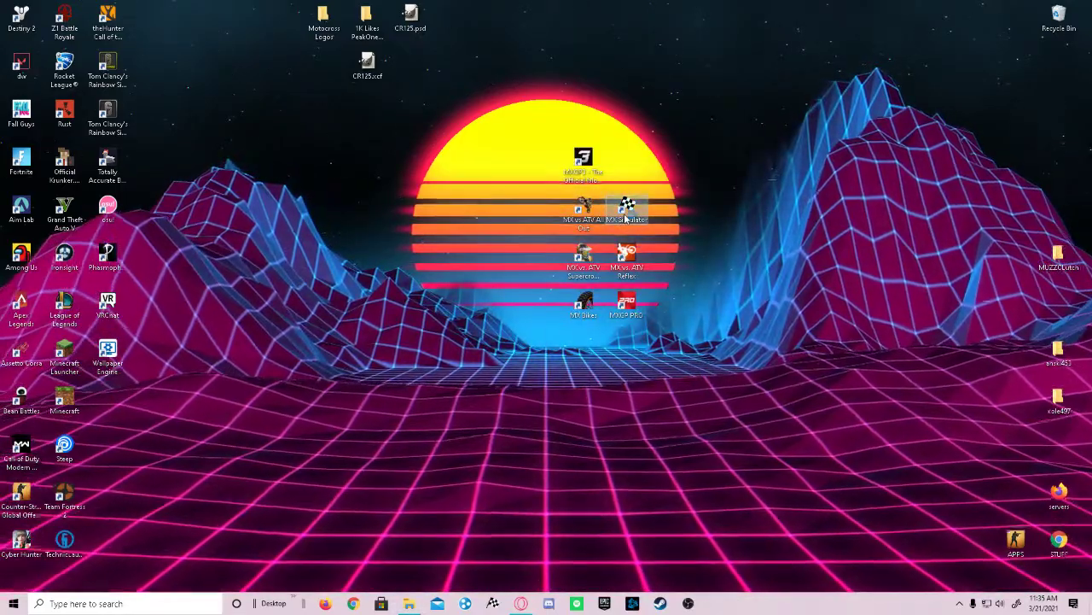
Launch MX Simulator, set the cr125's bike graphics to Random125-MUZZ CLutch, and return to the main menu.
{"action": "double_click", "coordinate": [624, 213]}
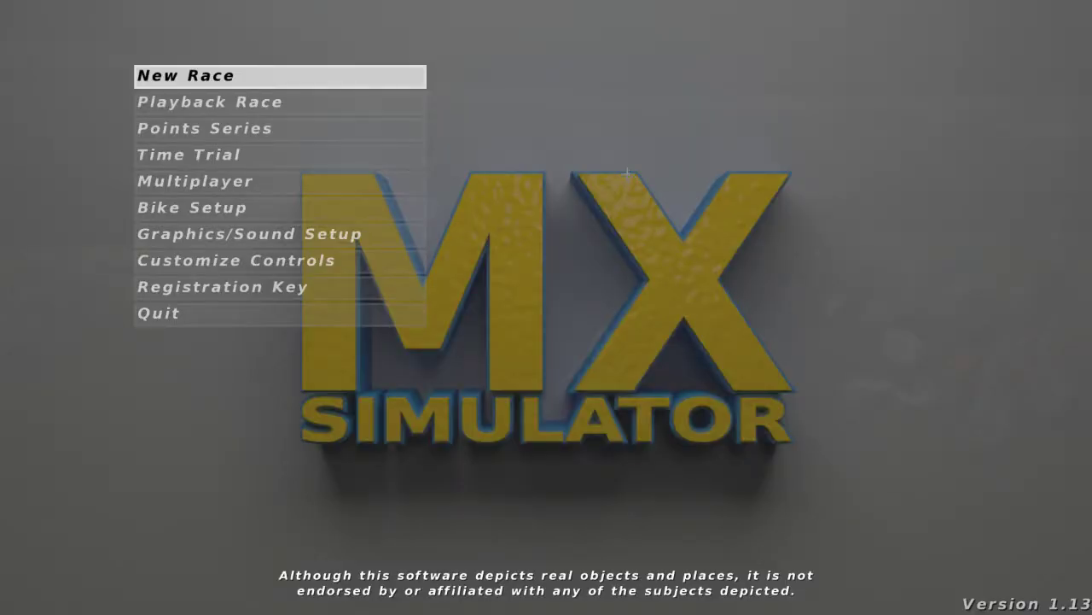
{"action": "left_click", "coordinate": [246, 205]}
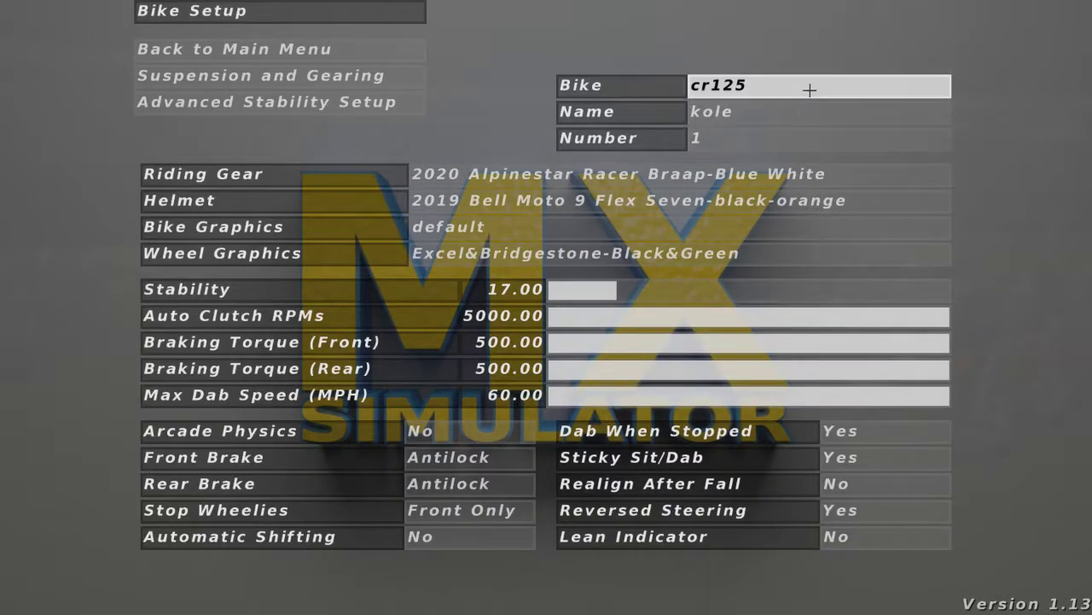
{"action": "left_click", "coordinate": [546, 225]}
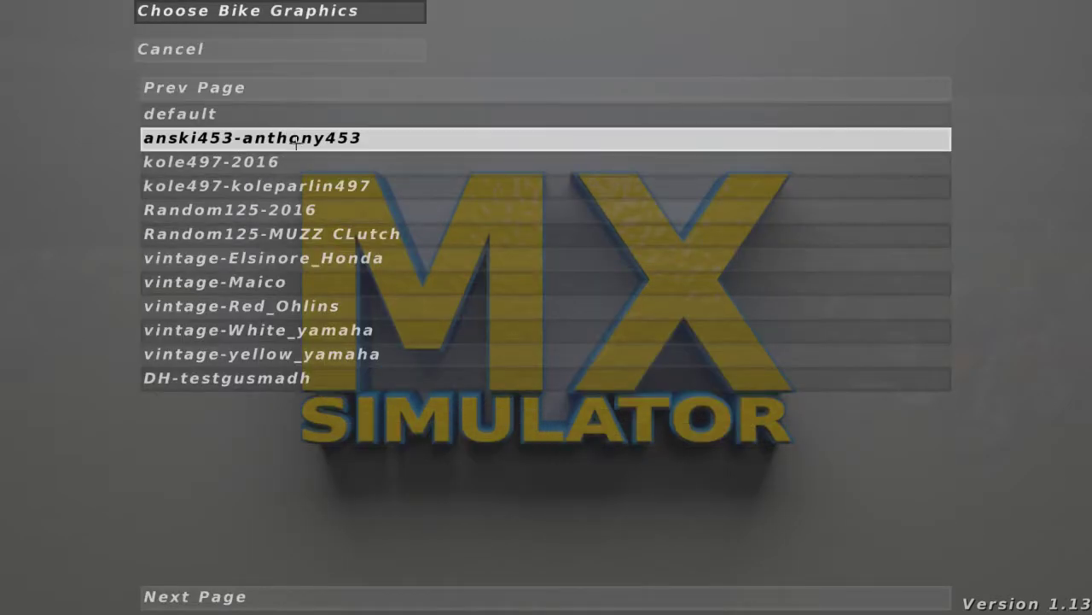
{"action": "left_click", "coordinate": [278, 237]}
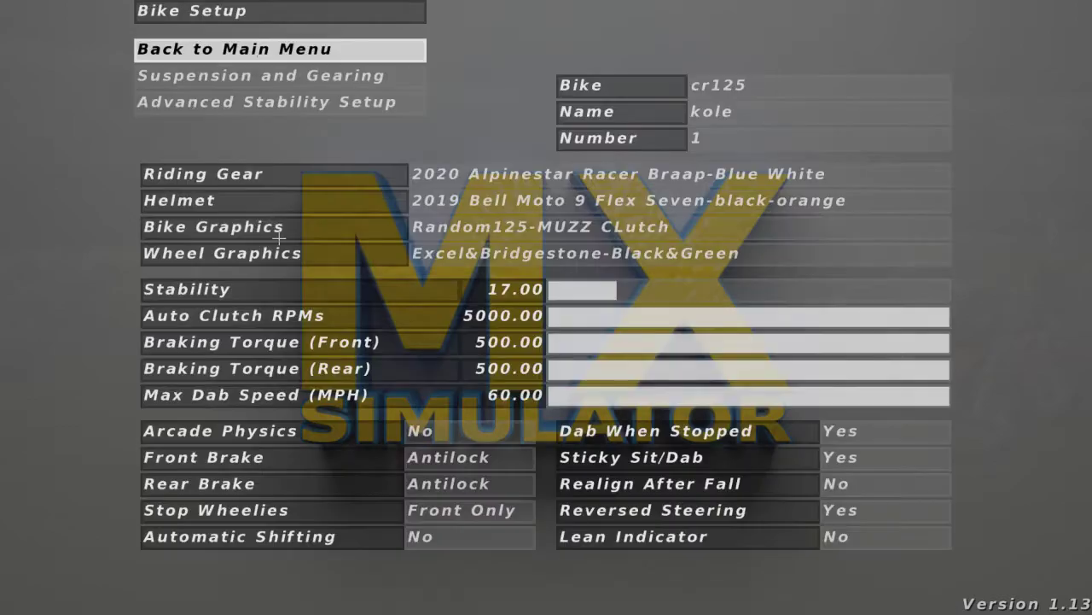
{"action": "left_click", "coordinate": [276, 49]}
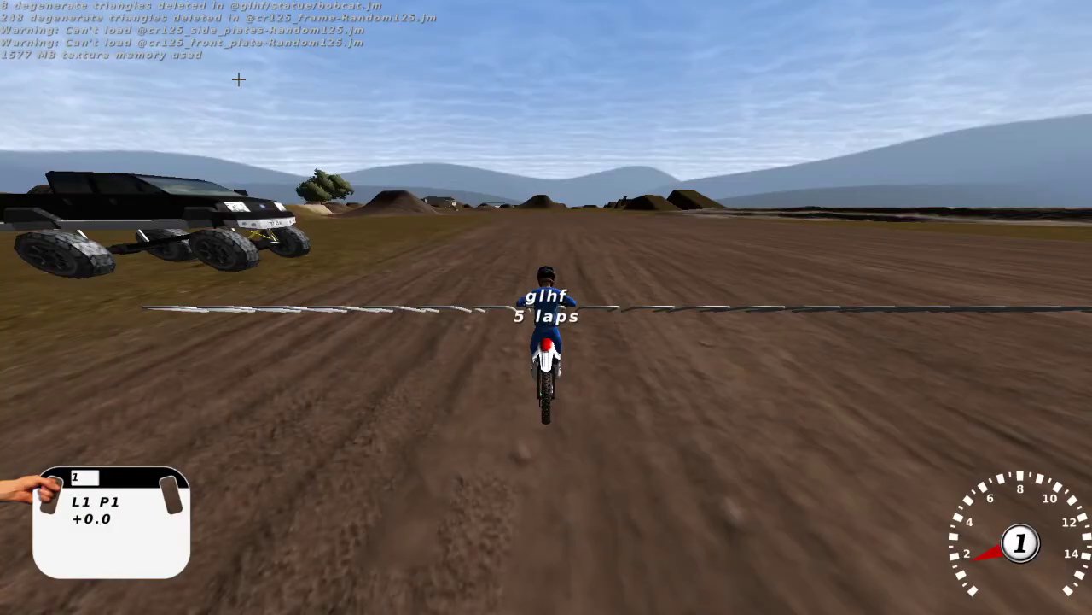
Switch to a free camera on the track and circle the bike to examine its custom graphics from all sides.
{"action": "key", "text": "c"}
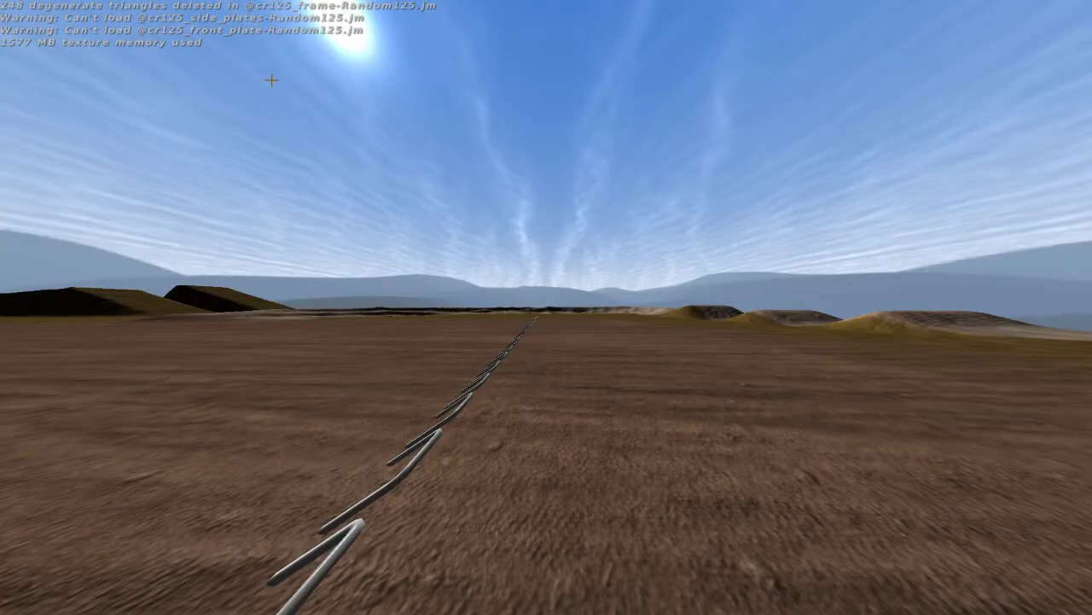
{"action": "key", "text": "Up"}
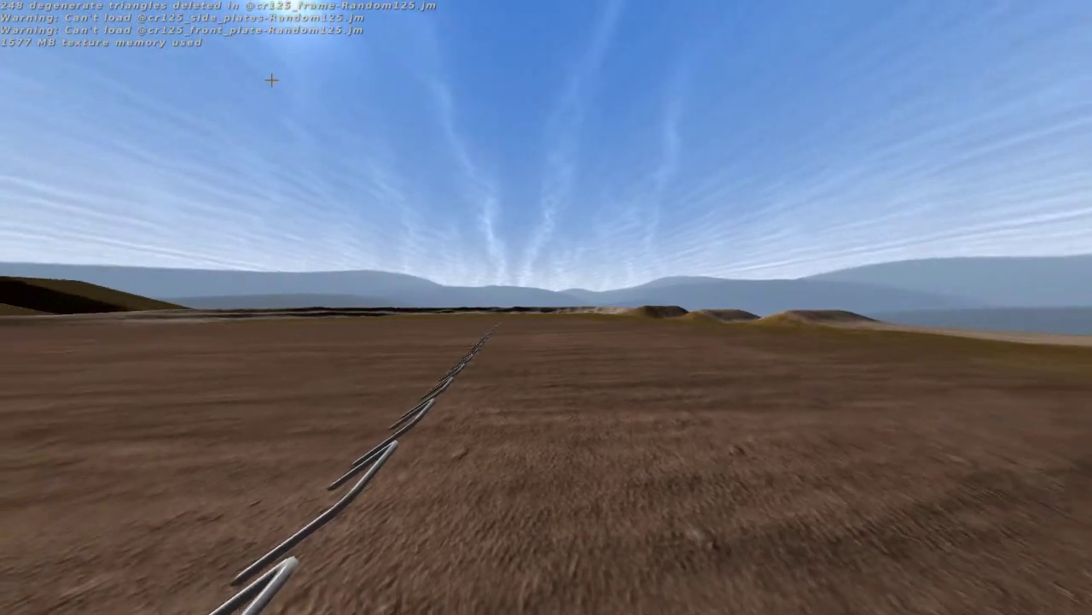
{"action": "key", "text": "Left"}
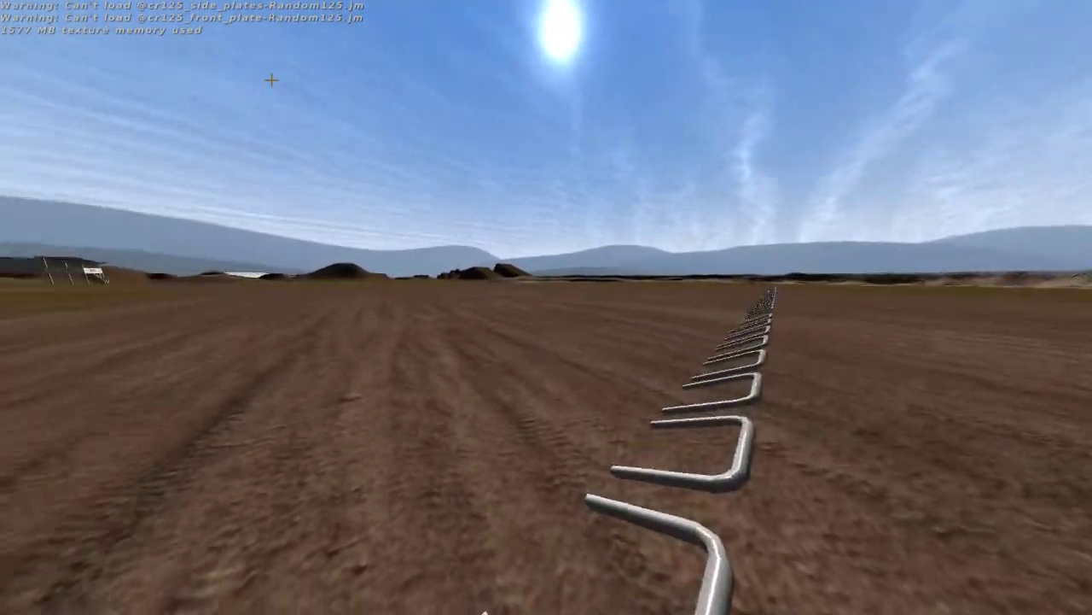
{"action": "key", "text": "Left"}
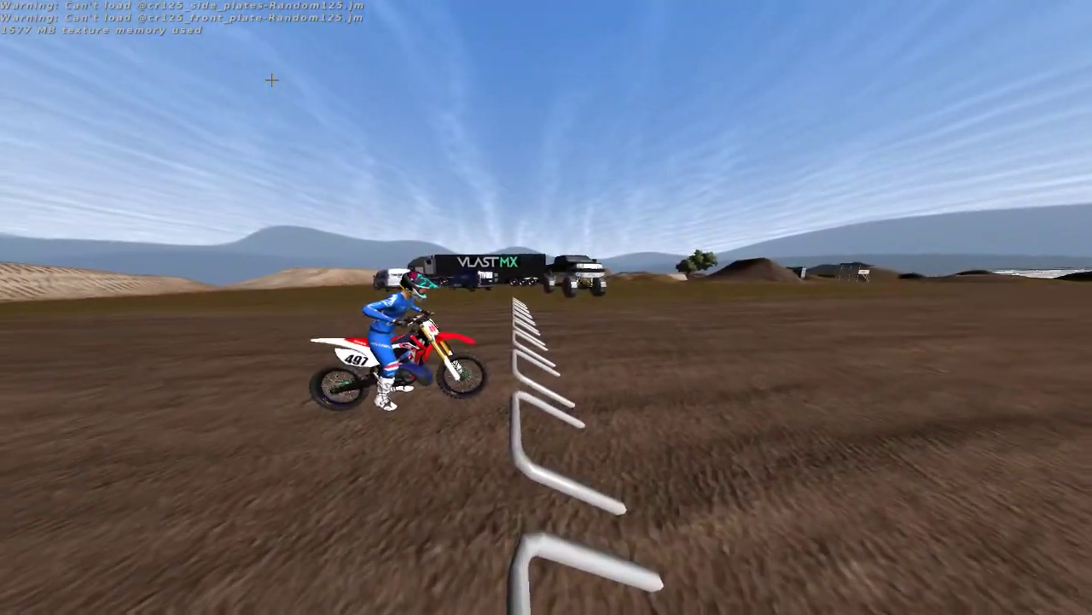
{"action": "key", "text": "Left"}
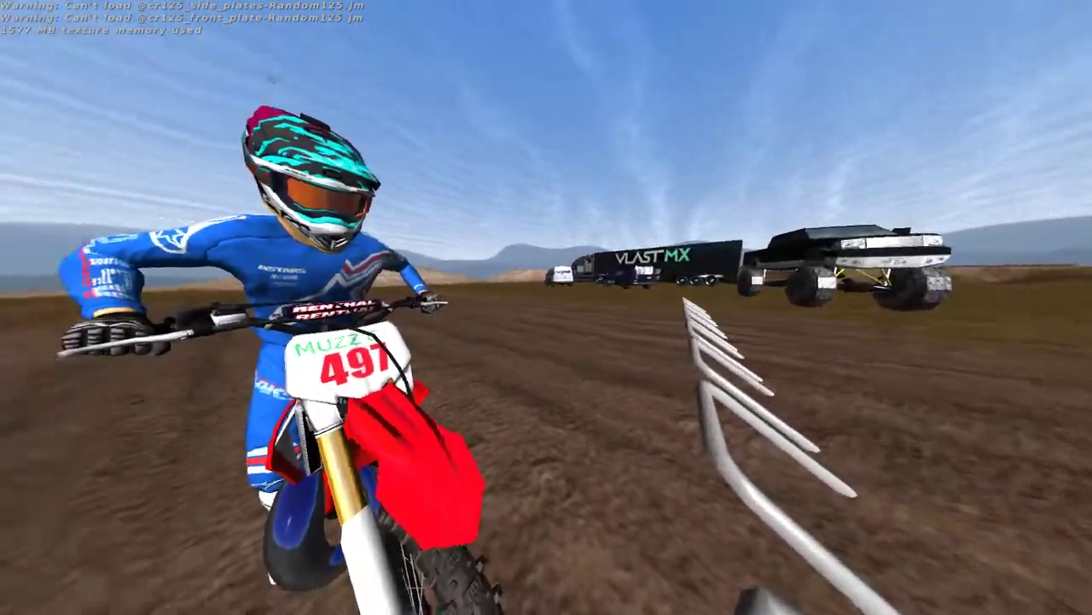
{"action": "key", "text": "Left"}
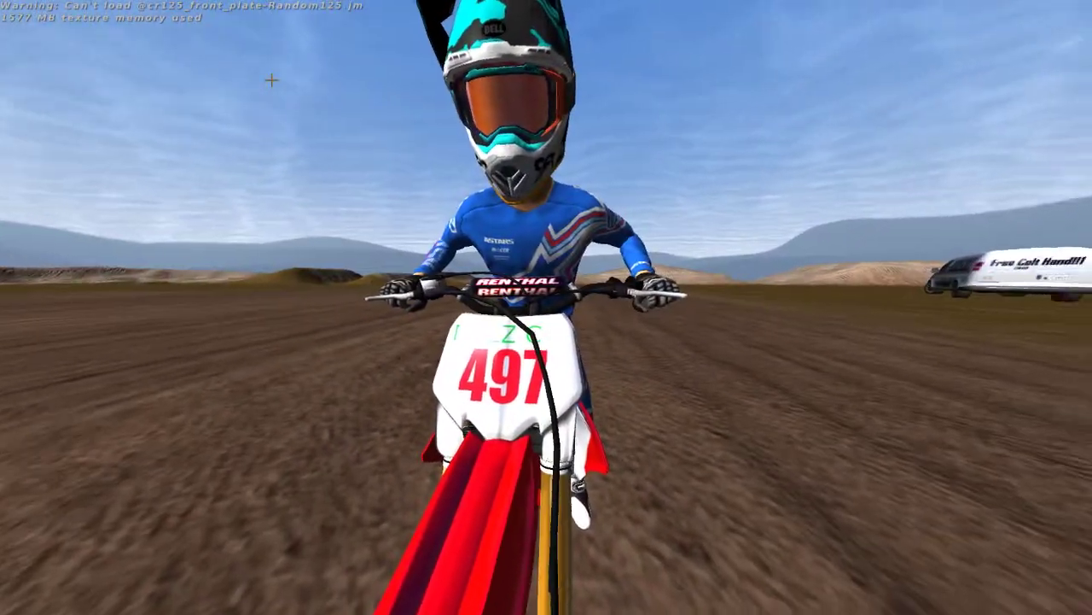
{"action": "key", "text": "Left"}
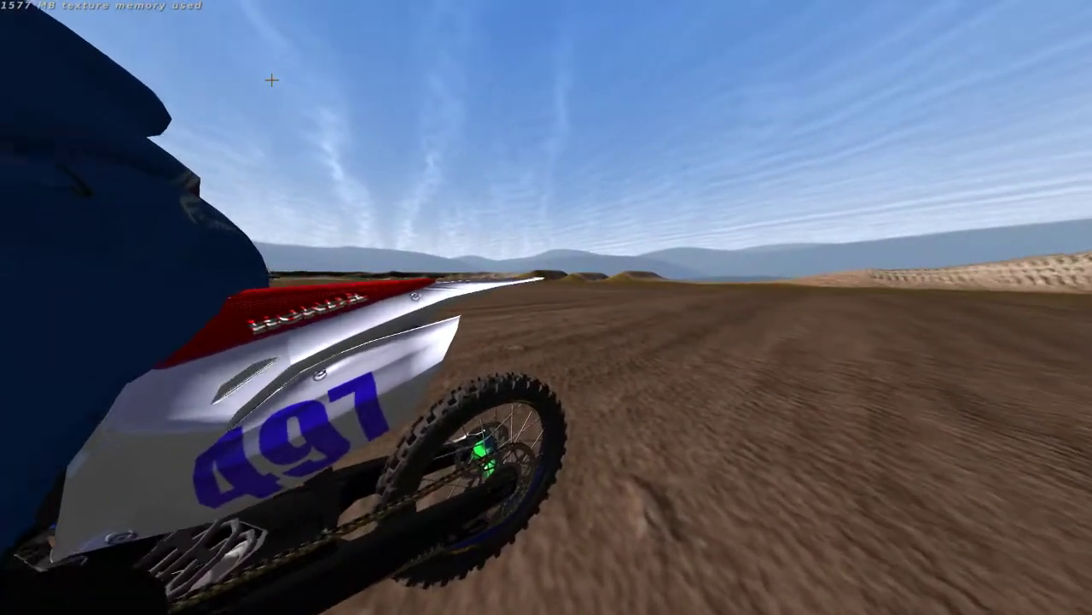
{"action": "key", "text": "Left"}
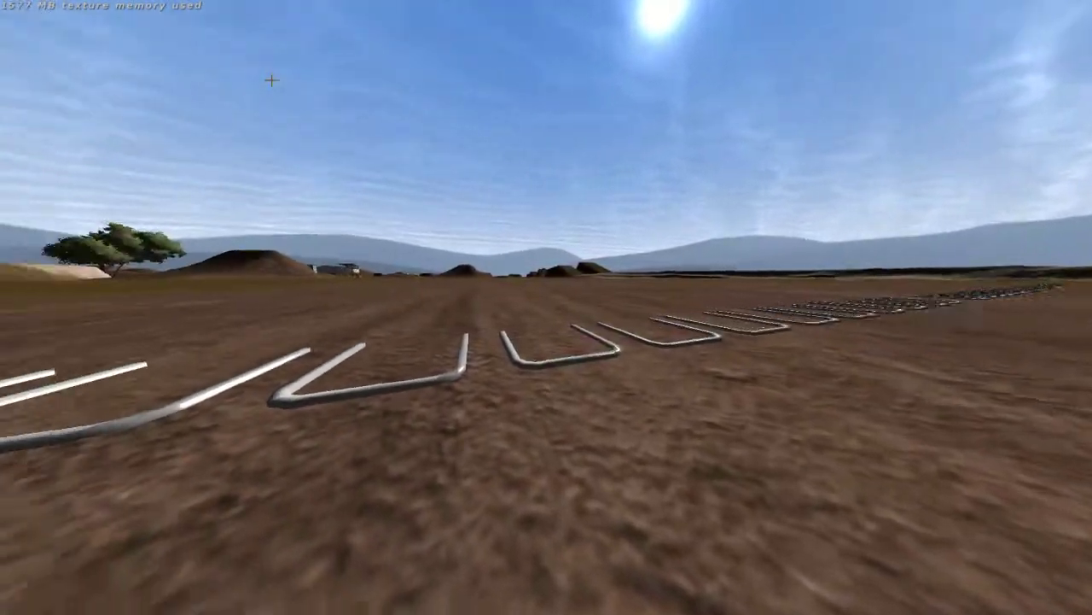
{"action": "key", "text": "Left"}
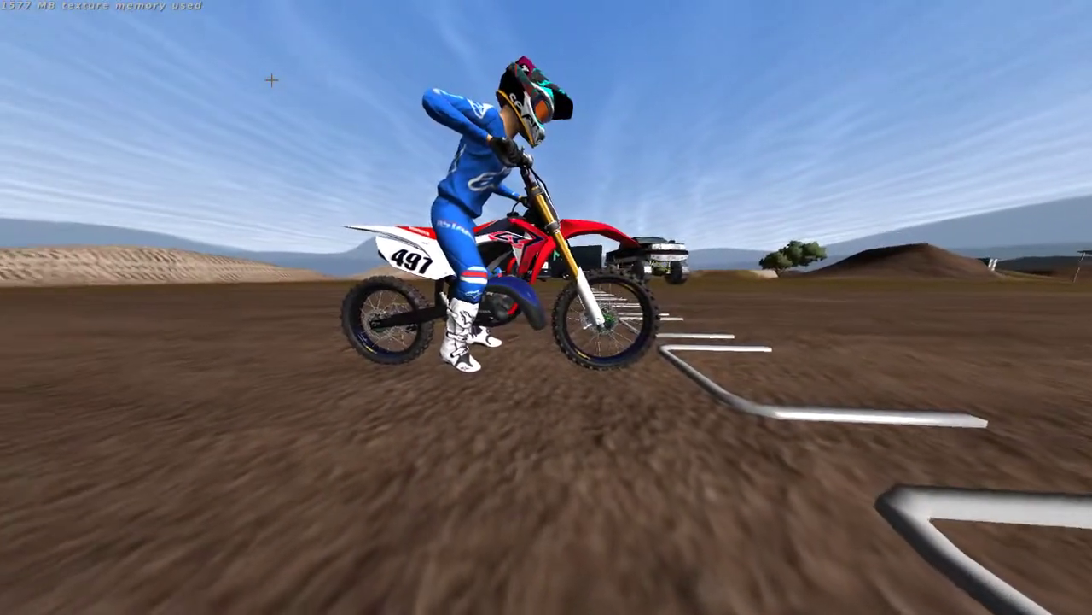